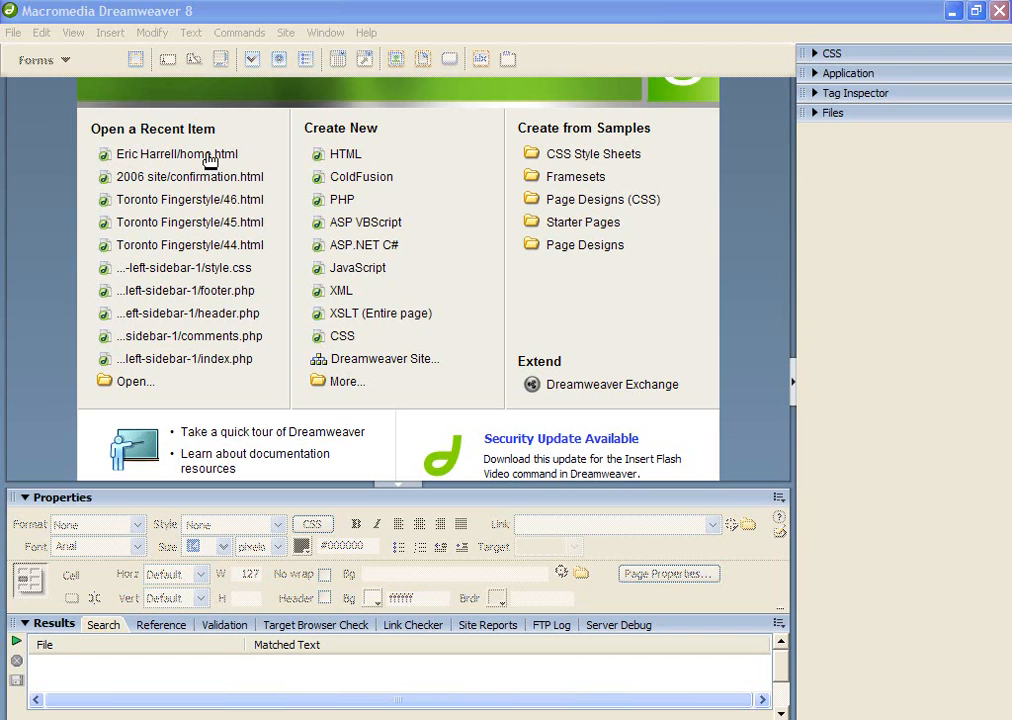
Open the recent home.html page and examine the image folder and file name behind the Home navigation button
{"action": "left_click", "coordinate": [209, 156]}
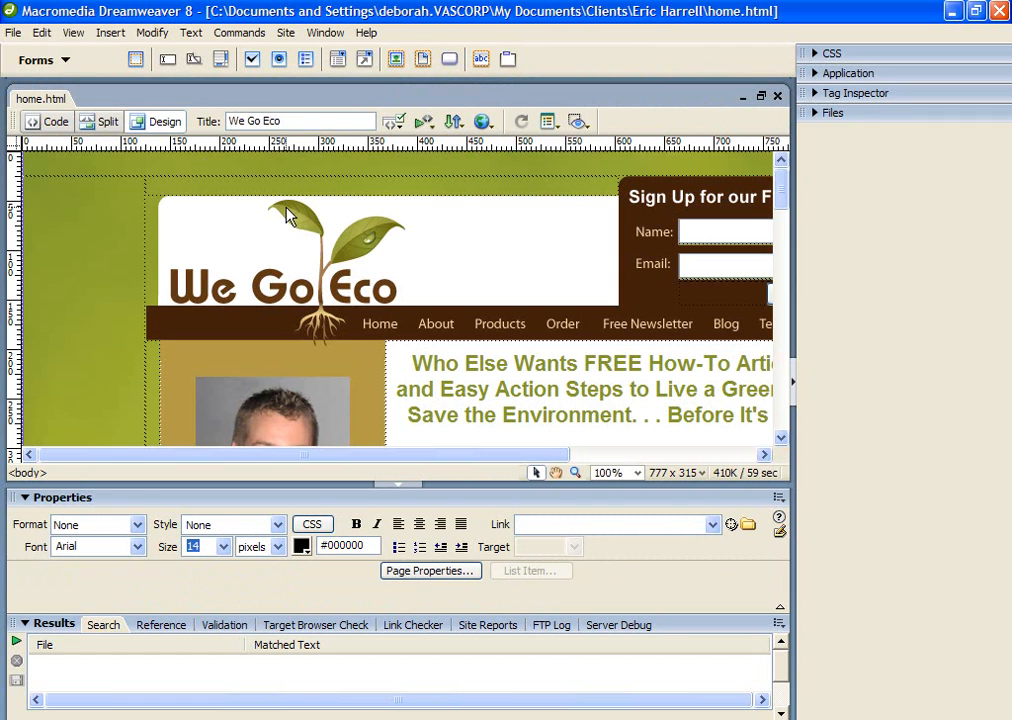
{"action": "left_click_drag", "start_coordinate": [538, 455], "coordinate": [673, 459]}
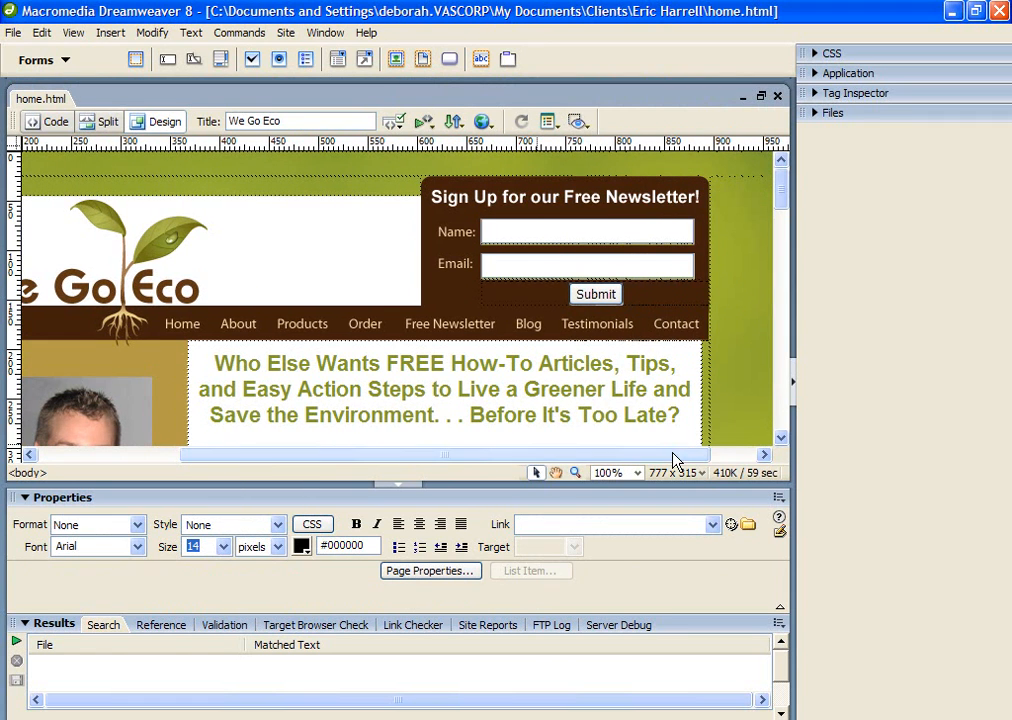
{"action": "left_click", "coordinate": [185, 333]}
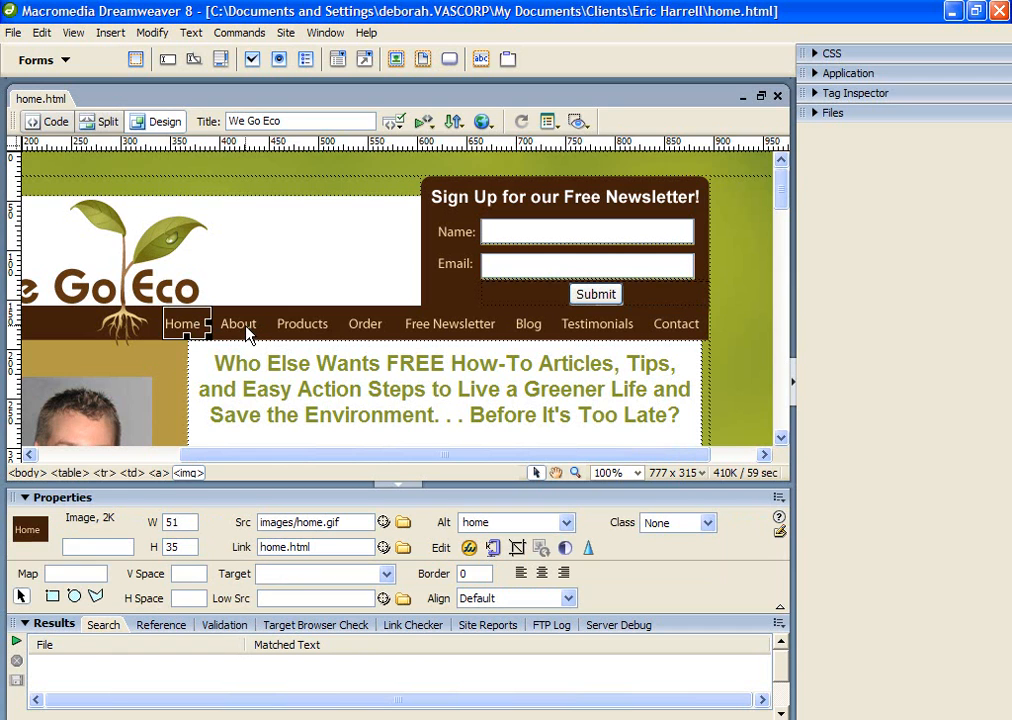
{"action": "double_click", "coordinate": [290, 522]}
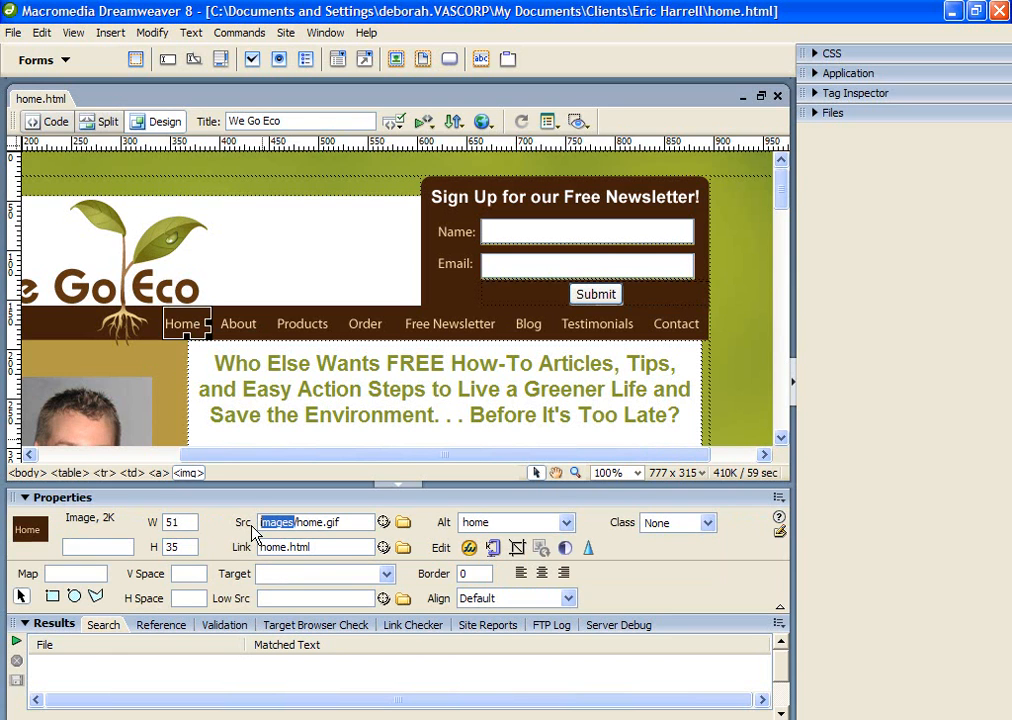
{"action": "left_click_drag", "start_coordinate": [297, 522], "coordinate": [344, 522]}
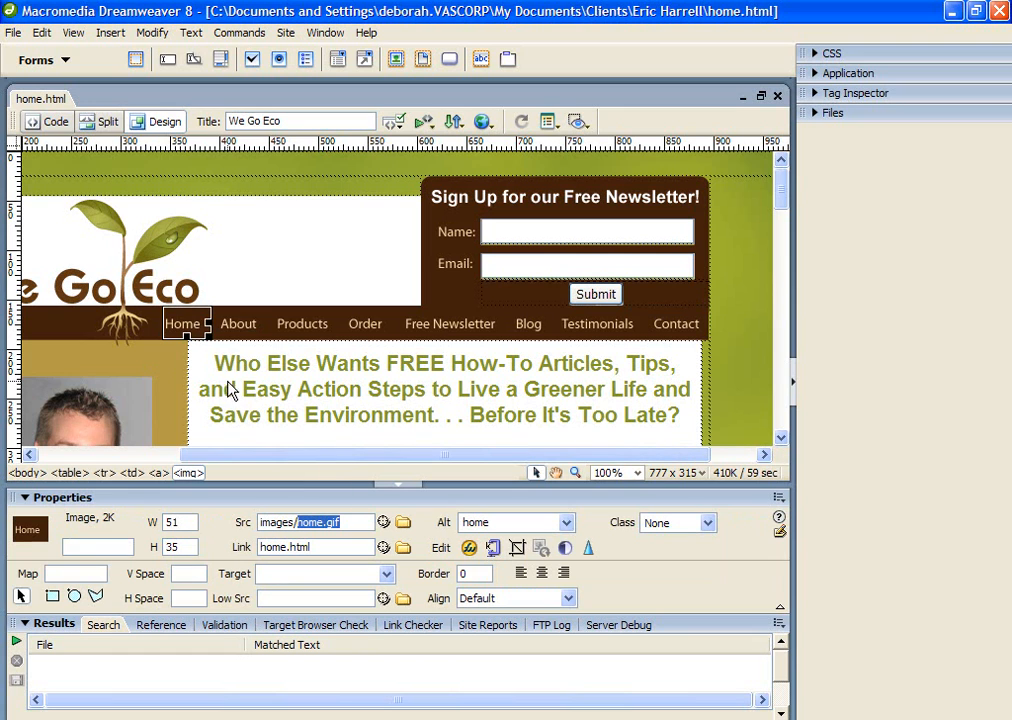
Look at the image properties of the About, Products, Order and Free Newsletter navigation buttons
{"action": "left_click", "coordinate": [237, 326]}
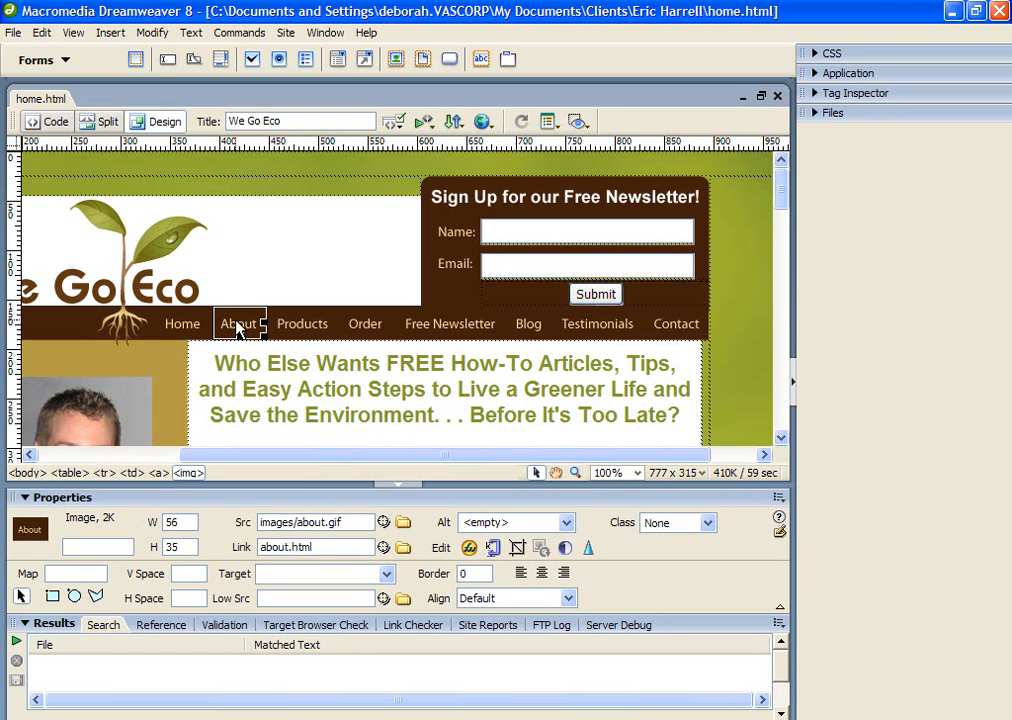
{"action": "left_click", "coordinate": [298, 326]}
{"action": "left_click", "coordinate": [365, 326]}
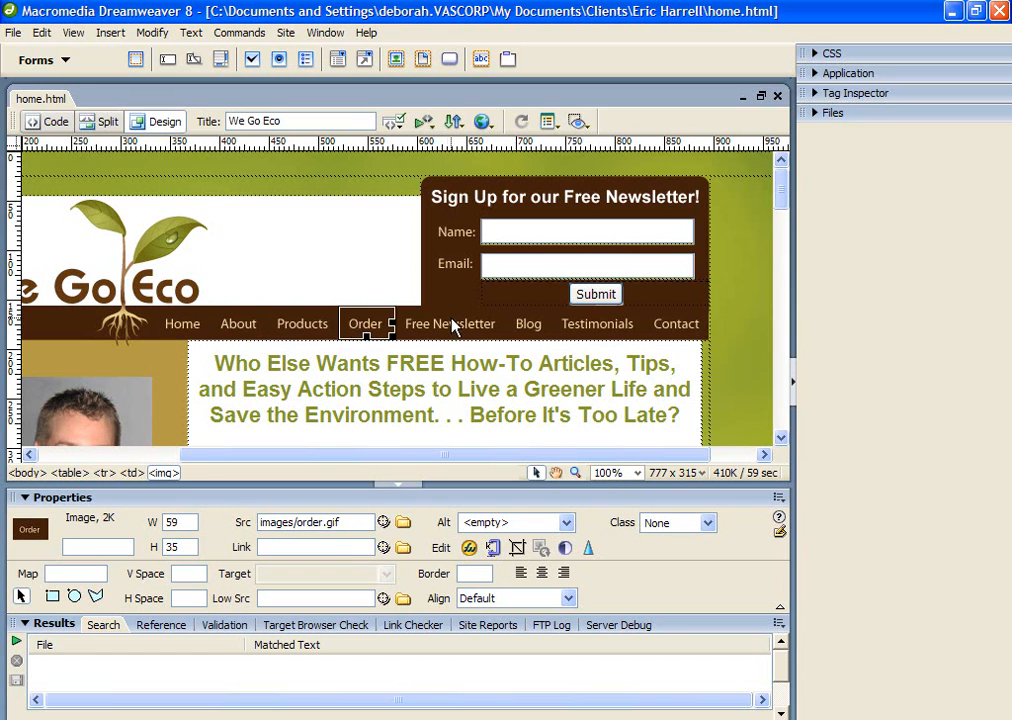
{"action": "left_click", "coordinate": [456, 324]}
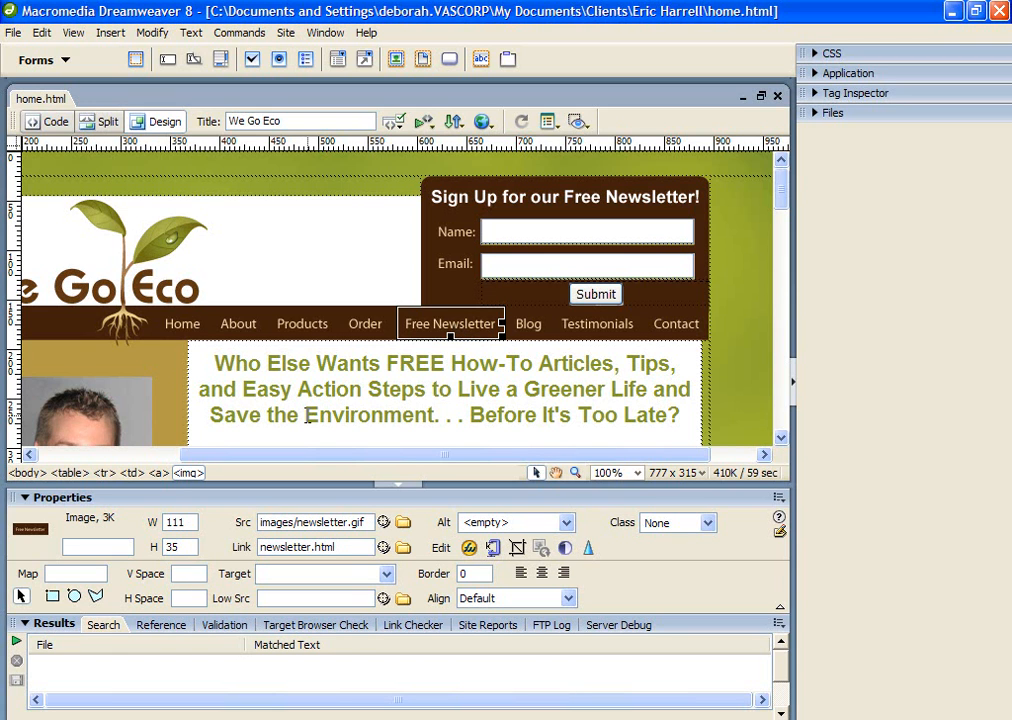
Examine the source image file and the link target of the Home navigation button
{"action": "left_click", "coordinate": [179, 329]}
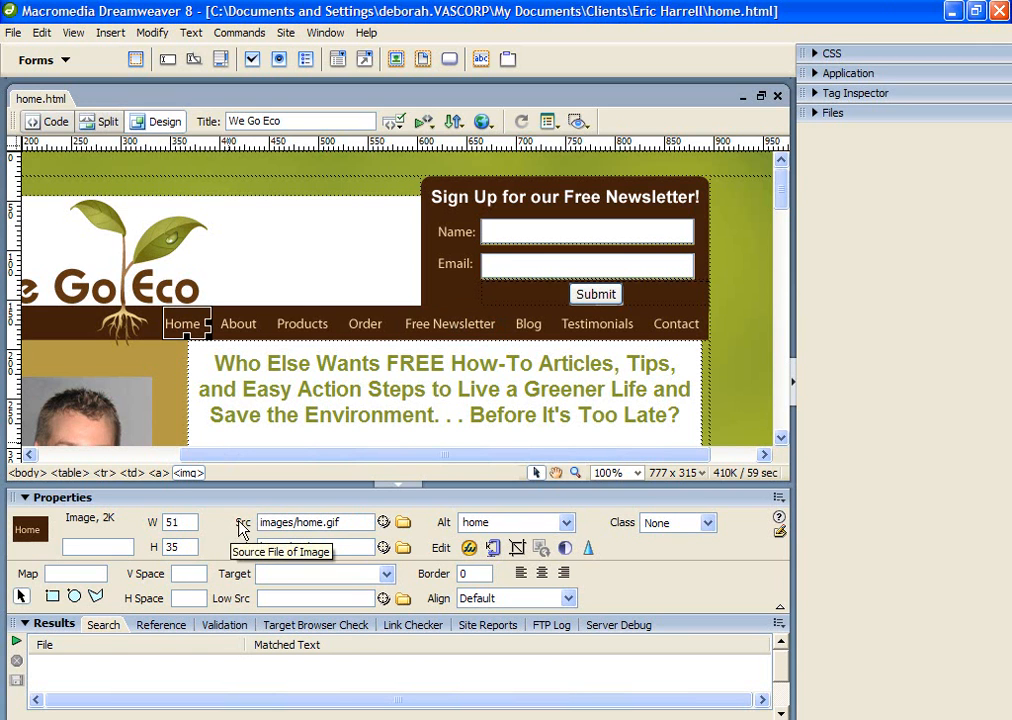
{"action": "left_click_drag", "start_coordinate": [259, 521], "coordinate": [350, 521]}
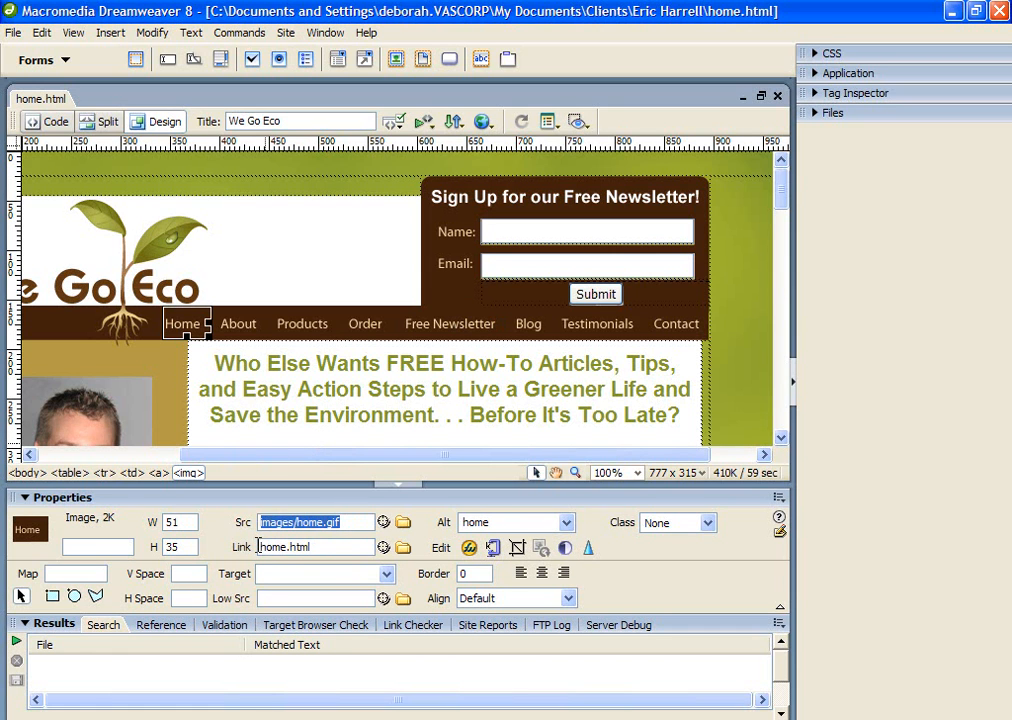
{"action": "left_click_drag", "start_coordinate": [260, 547], "coordinate": [312, 546]}
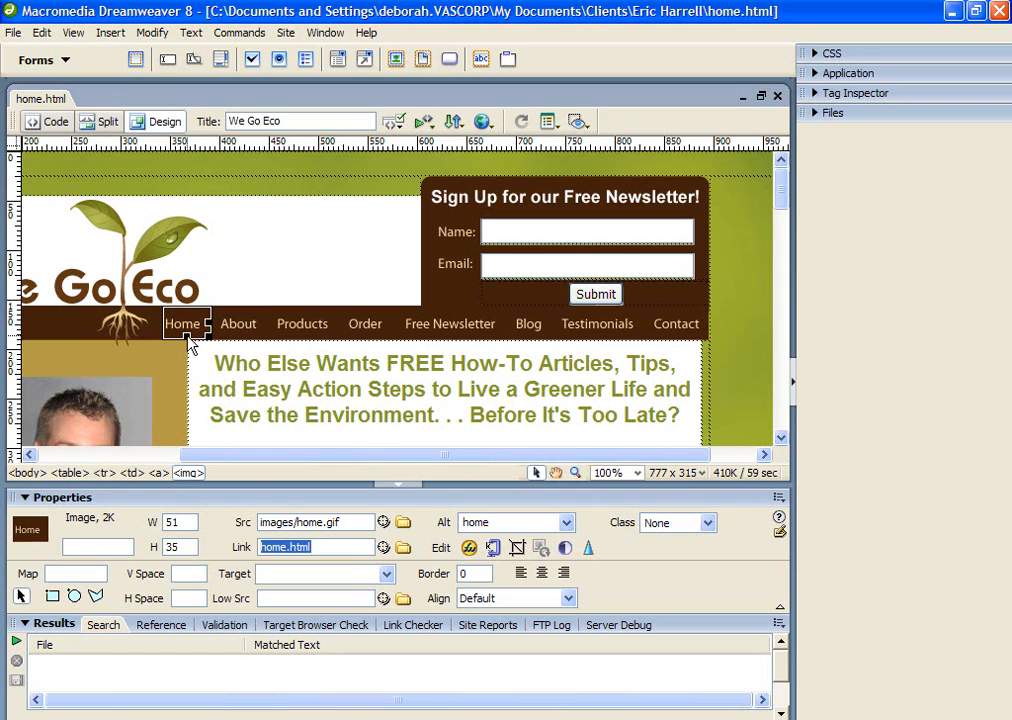
Check the link target of each remaining navigation button, from About through Contact
{"action": "left_click", "coordinate": [254, 329]}
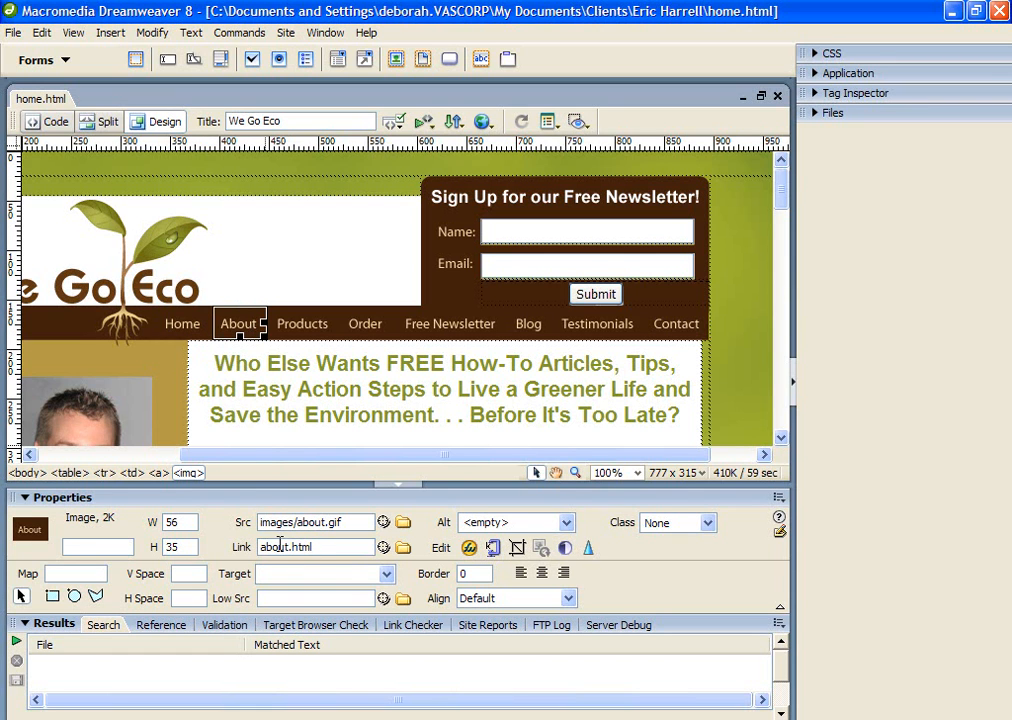
{"action": "left_click", "coordinate": [301, 329]}
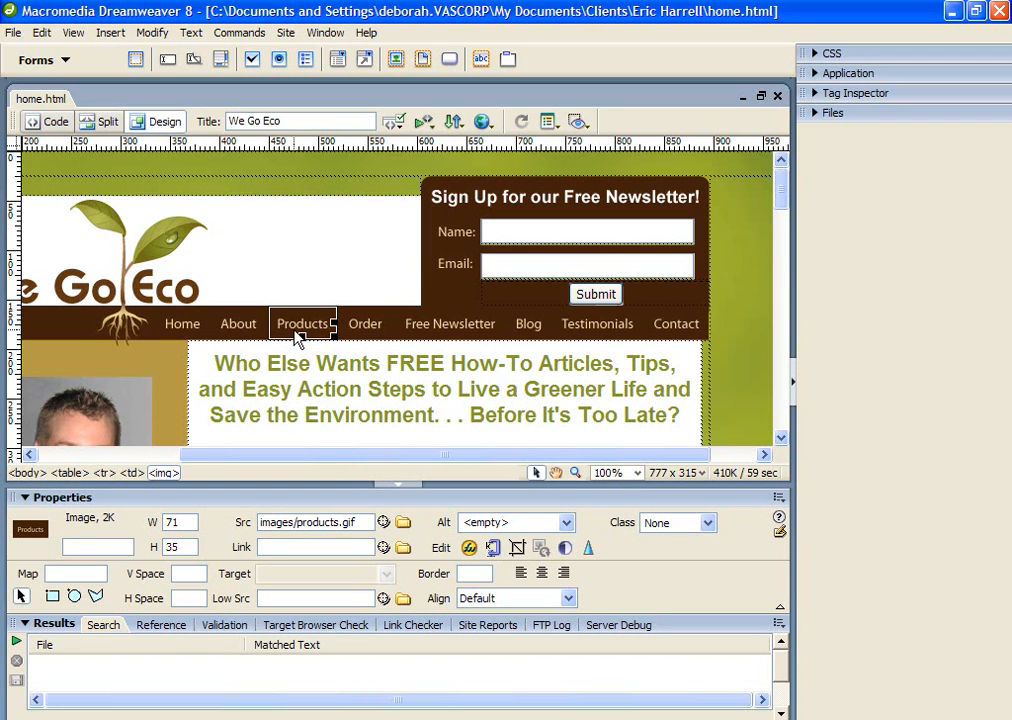
{"action": "left_click", "coordinate": [364, 329]}
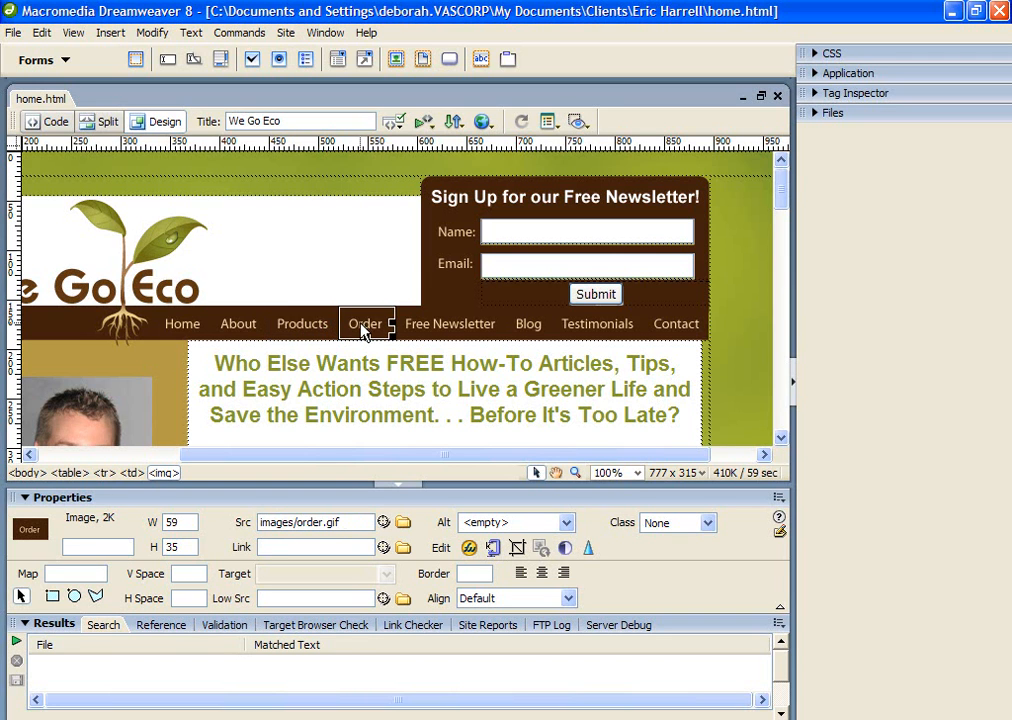
{"action": "left_click", "coordinate": [445, 330]}
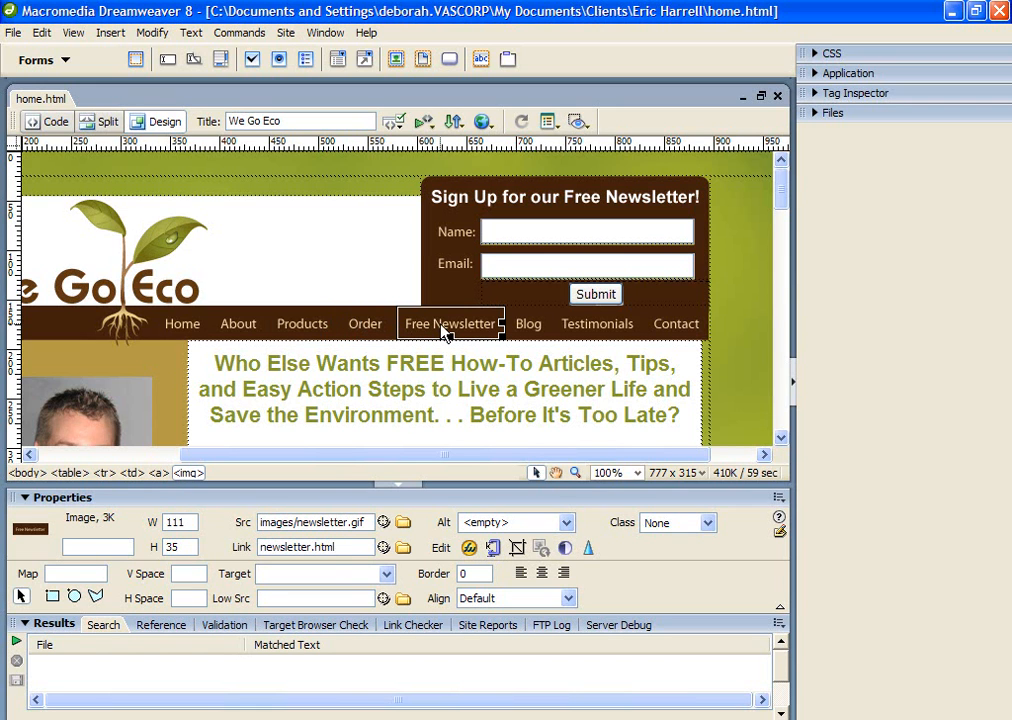
{"action": "left_click", "coordinate": [535, 334]}
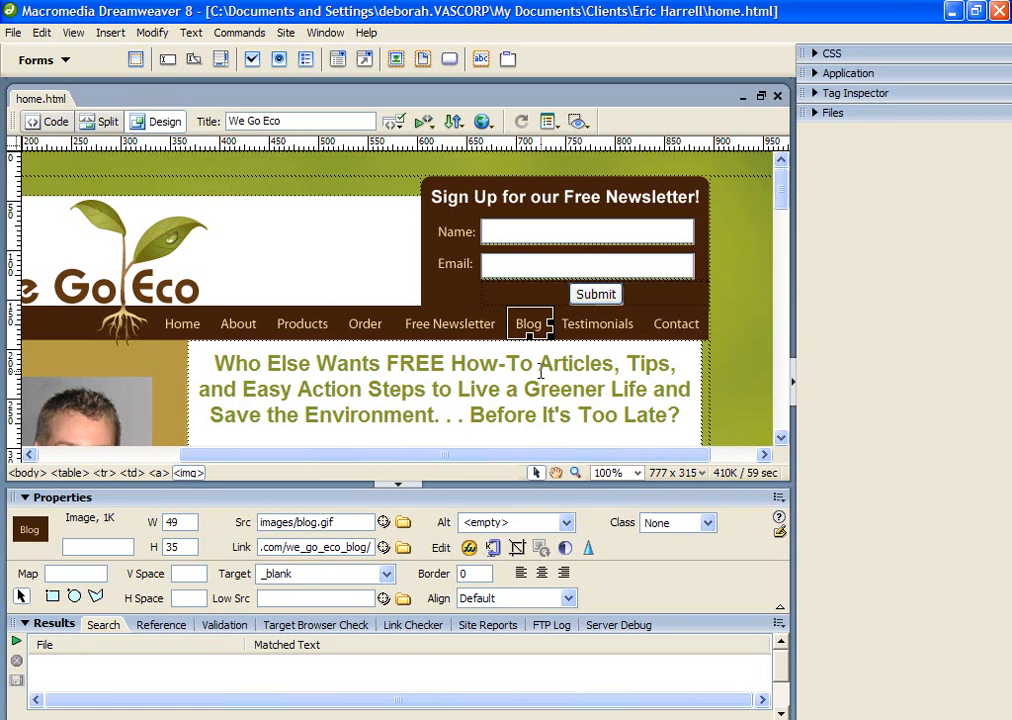
{"action": "left_click", "coordinate": [594, 331]}
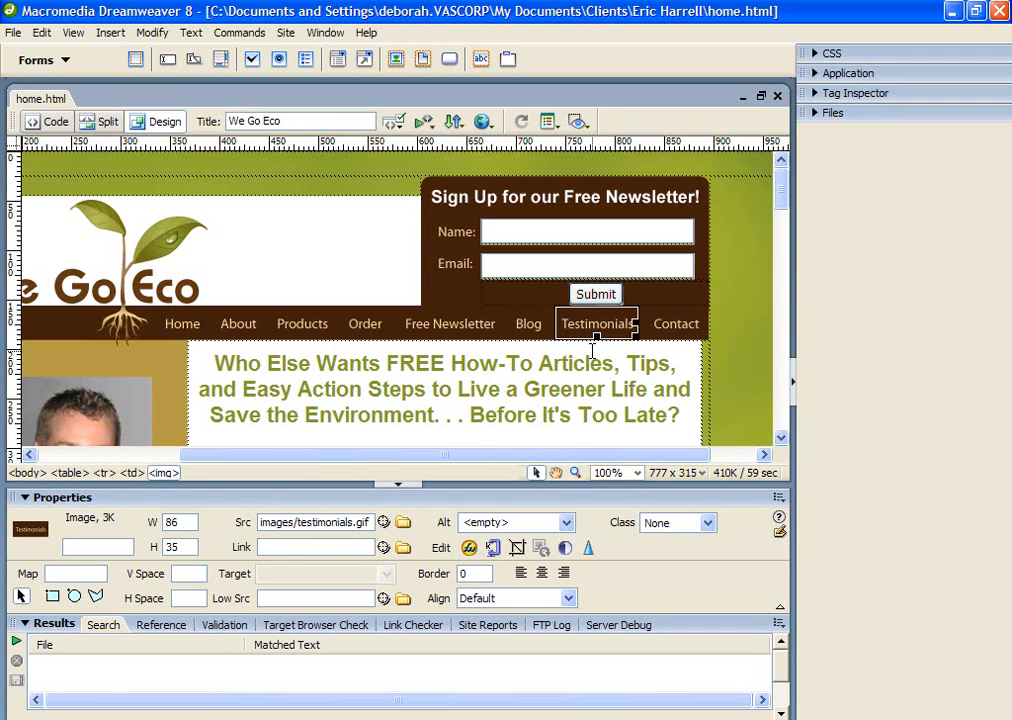
{"action": "left_click", "coordinate": [672, 324]}
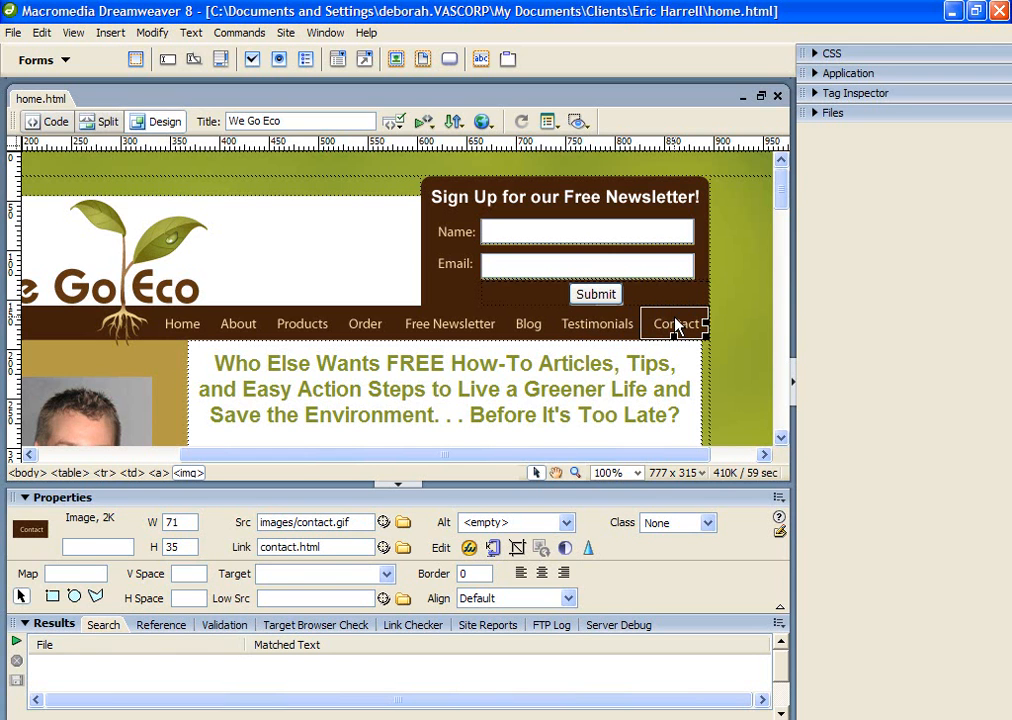
Review the HTML pages in the site folder that the About and other buttons can link to, without opening any file
{"action": "left_click", "coordinate": [561, 386]}
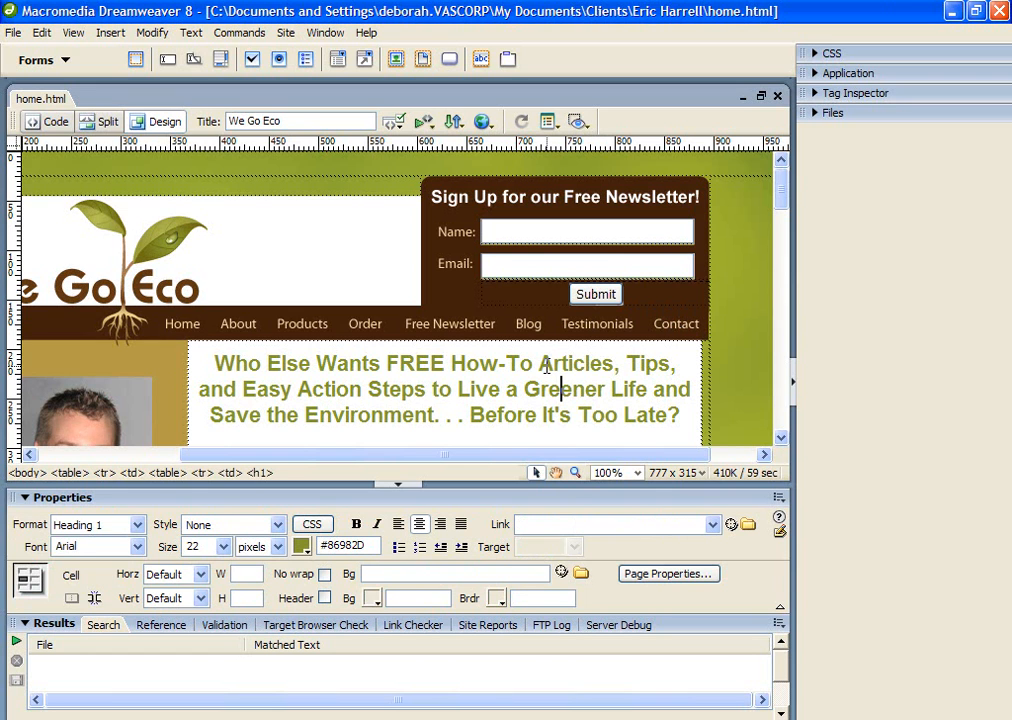
{"action": "left_click", "coordinate": [244, 327]}
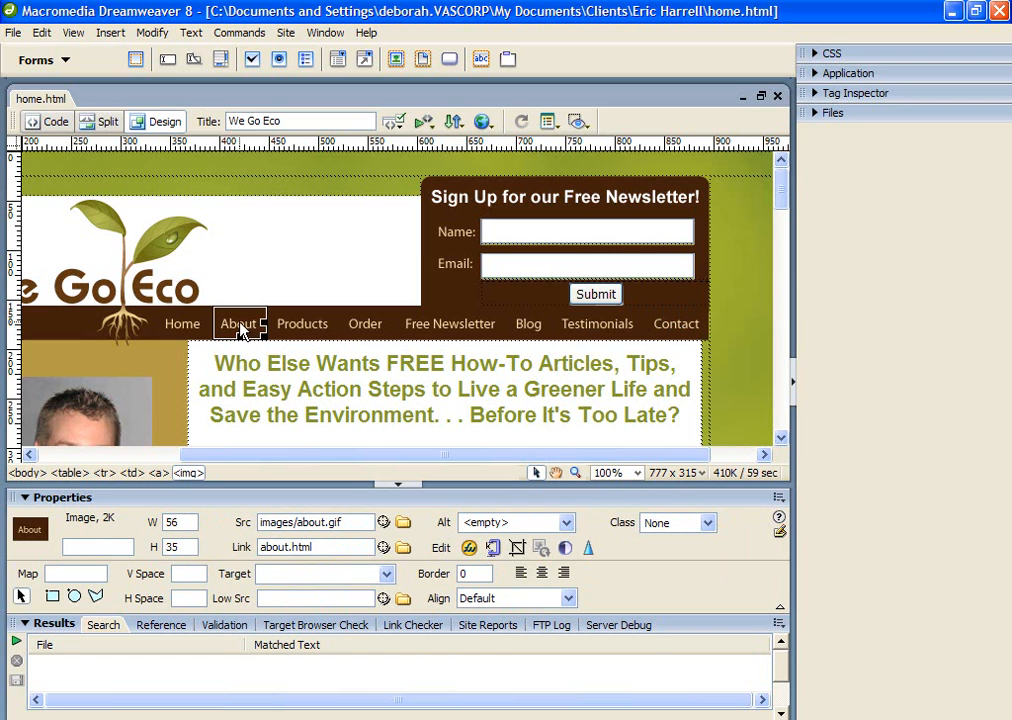
{"action": "left_click", "coordinate": [14, 36]}
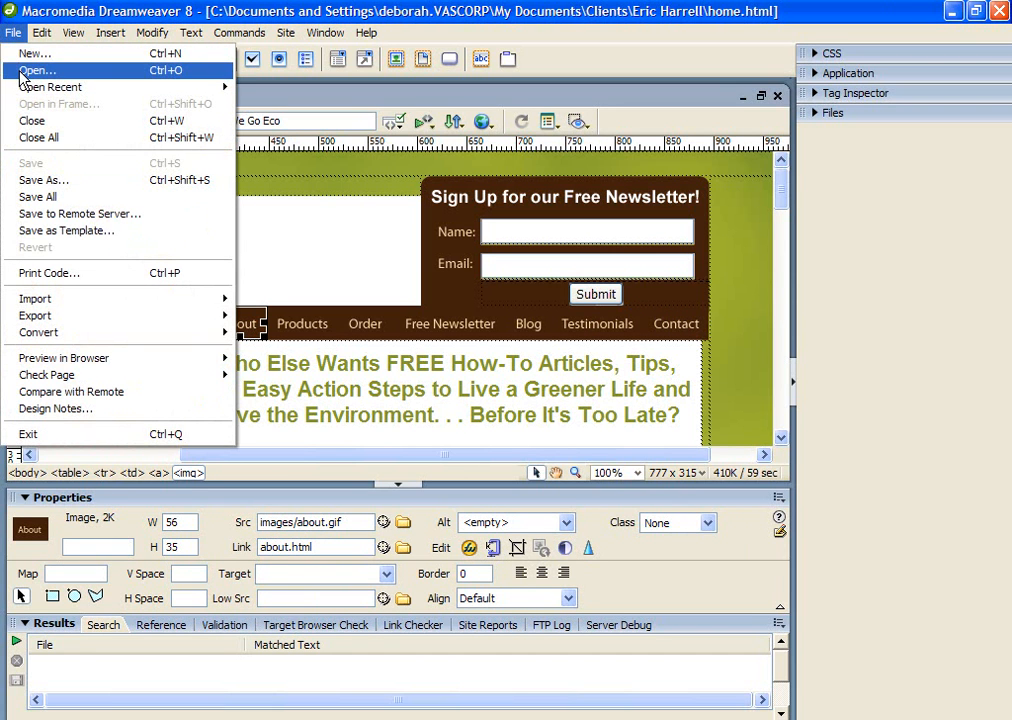
{"action": "left_click", "coordinate": [30, 70]}
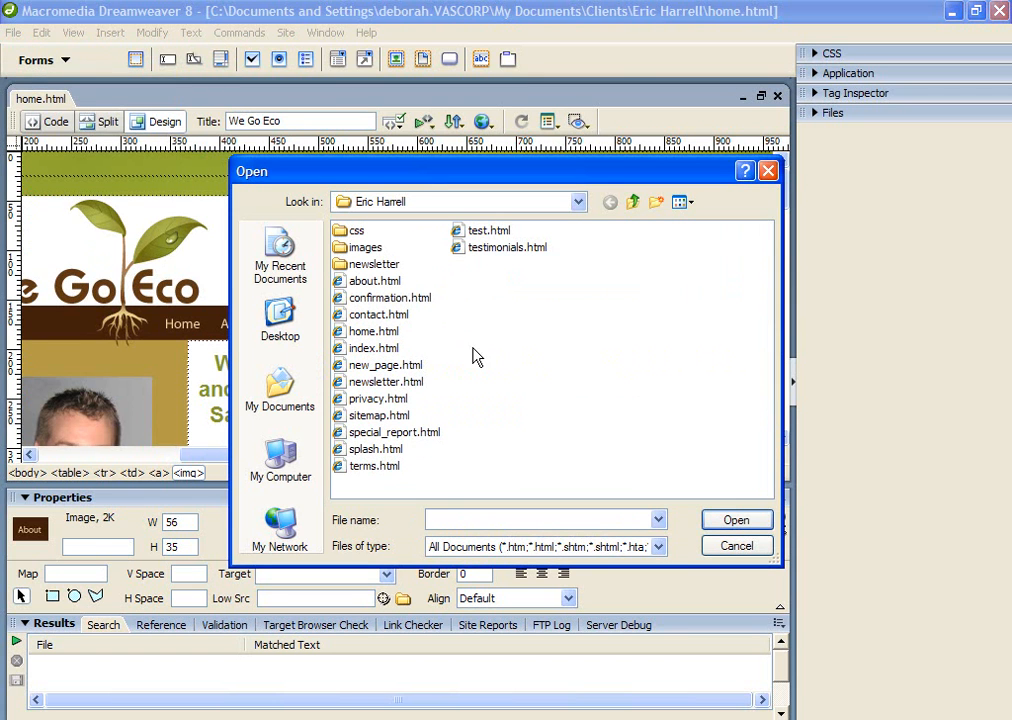
{"action": "left_click", "coordinate": [739, 546]}
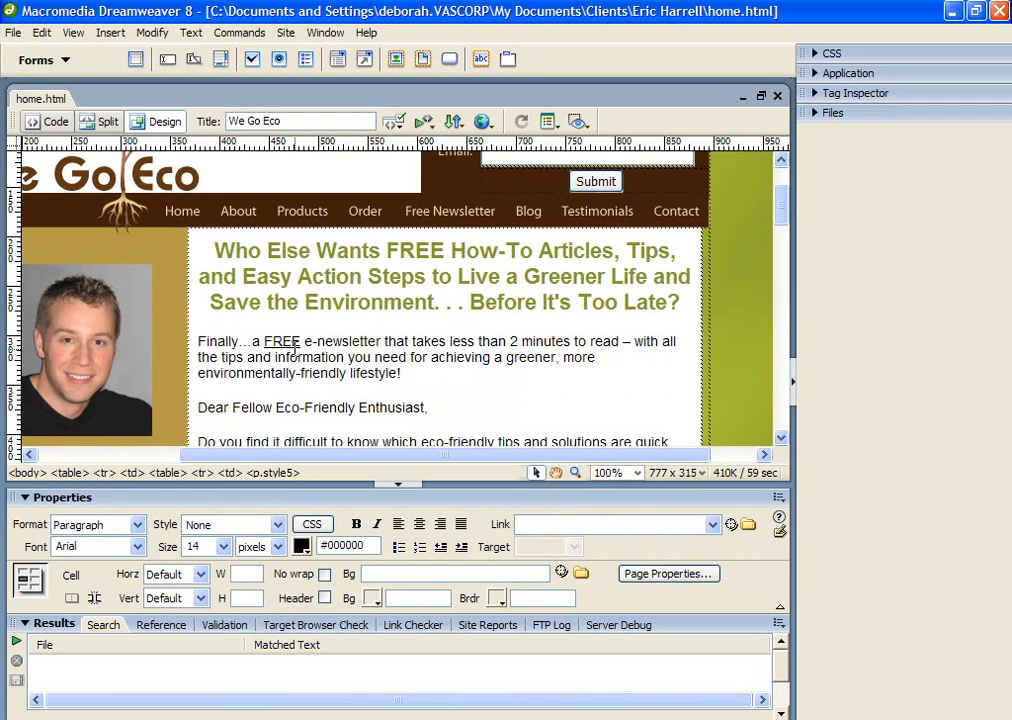
Examine the format, font, size and color of the main headline and of the first body paragraph
{"action": "left_click_drag", "start_coordinate": [213, 250], "coordinate": [689, 314]}
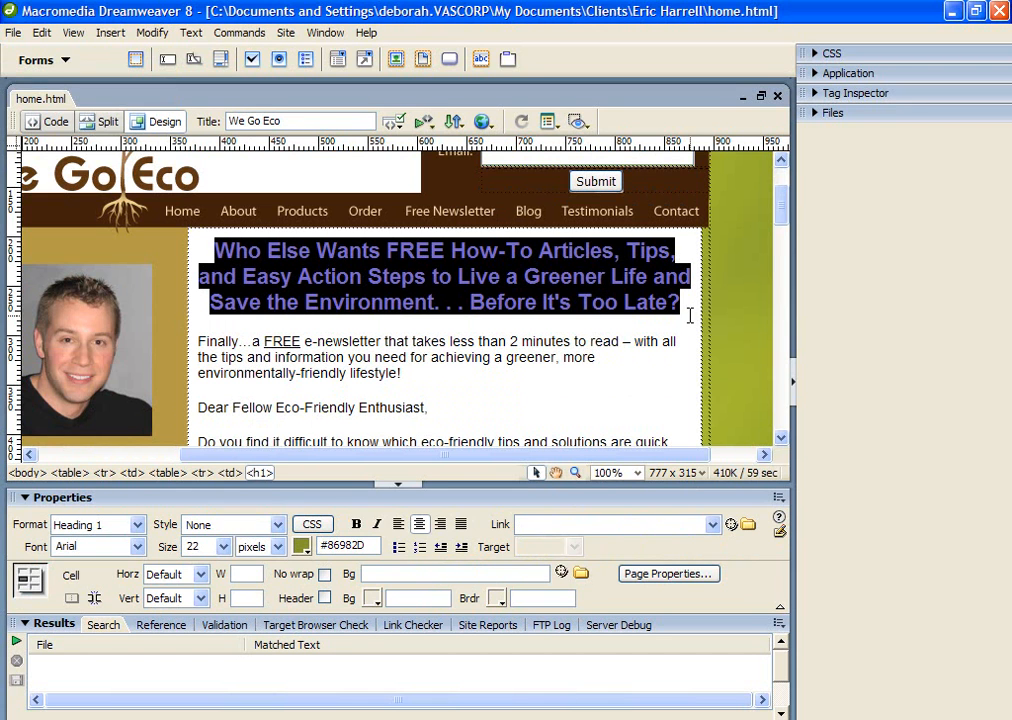
{"action": "left_click", "coordinate": [137, 525]}
{"action": "left_click", "coordinate": [137, 528]}
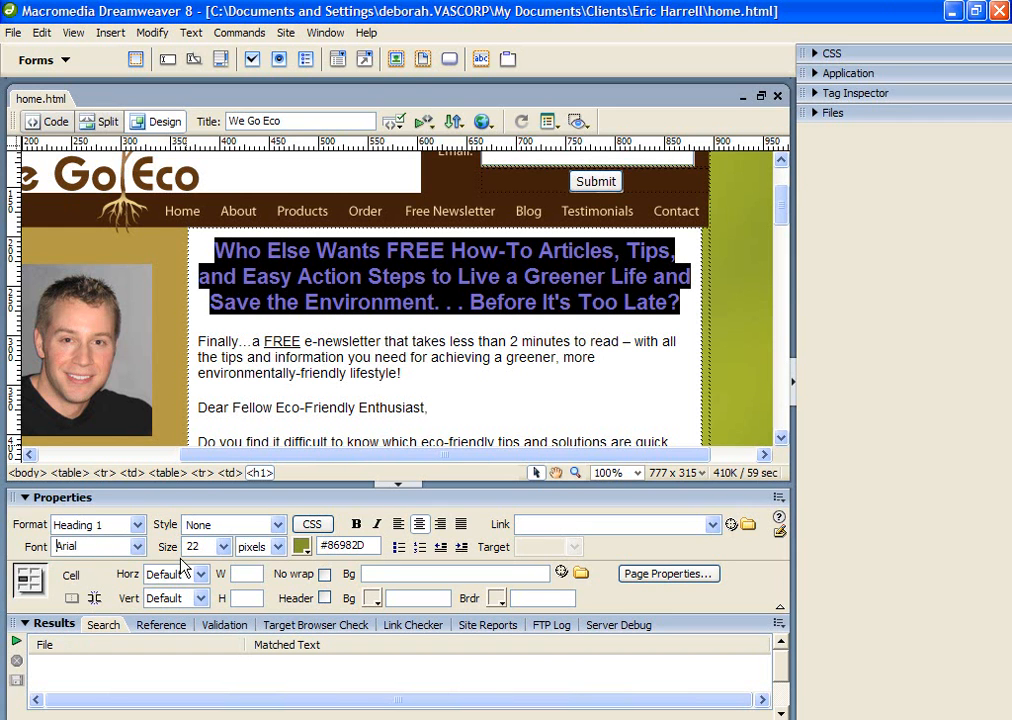
{"action": "left_click", "coordinate": [216, 544]}
{"action": "left_click", "coordinate": [341, 545]}
{"action": "left_click", "coordinate": [380, 361]}
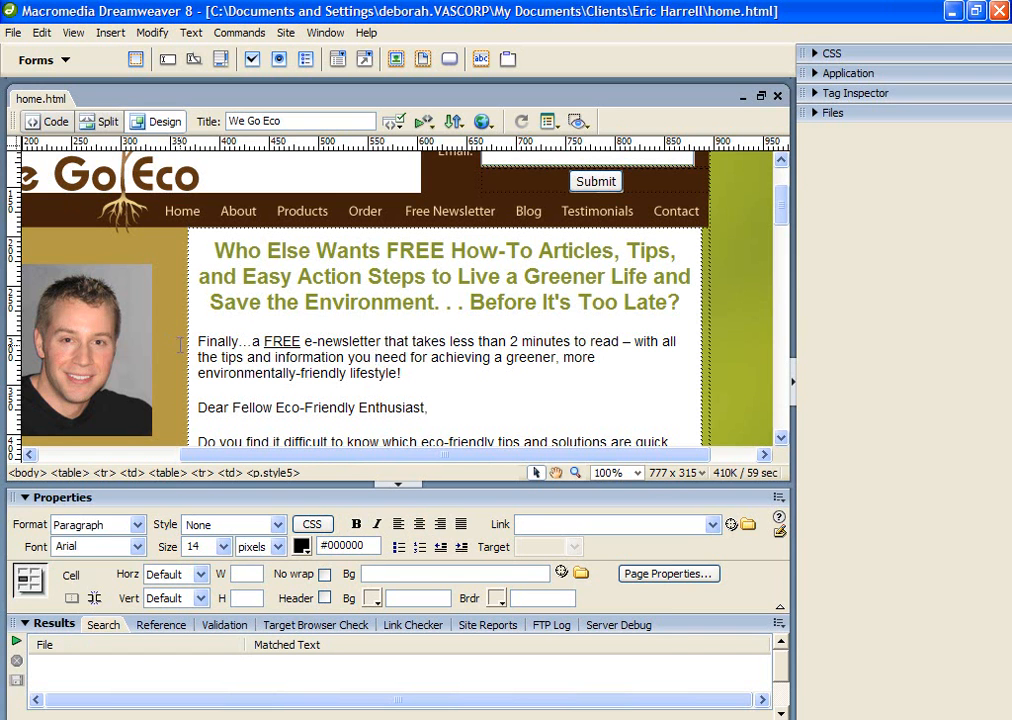
{"action": "left_click_drag", "start_coordinate": [198, 343], "coordinate": [262, 373]}
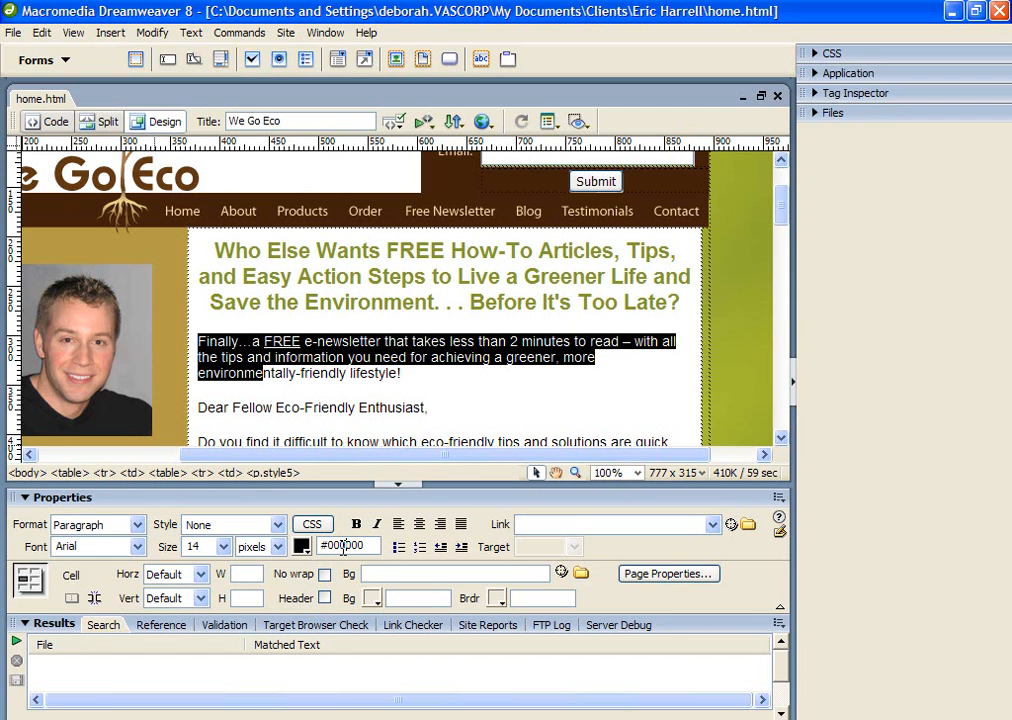
{"action": "left_click", "coordinate": [350, 413]}
Examine the heading format and style of the green "I have a TON of great ideas" line and the red IMPORTANT NOTE text
{"action": "scroll", "coordinate": [350, 413], "scroll_direction": "down", "scroll_amount": 10}
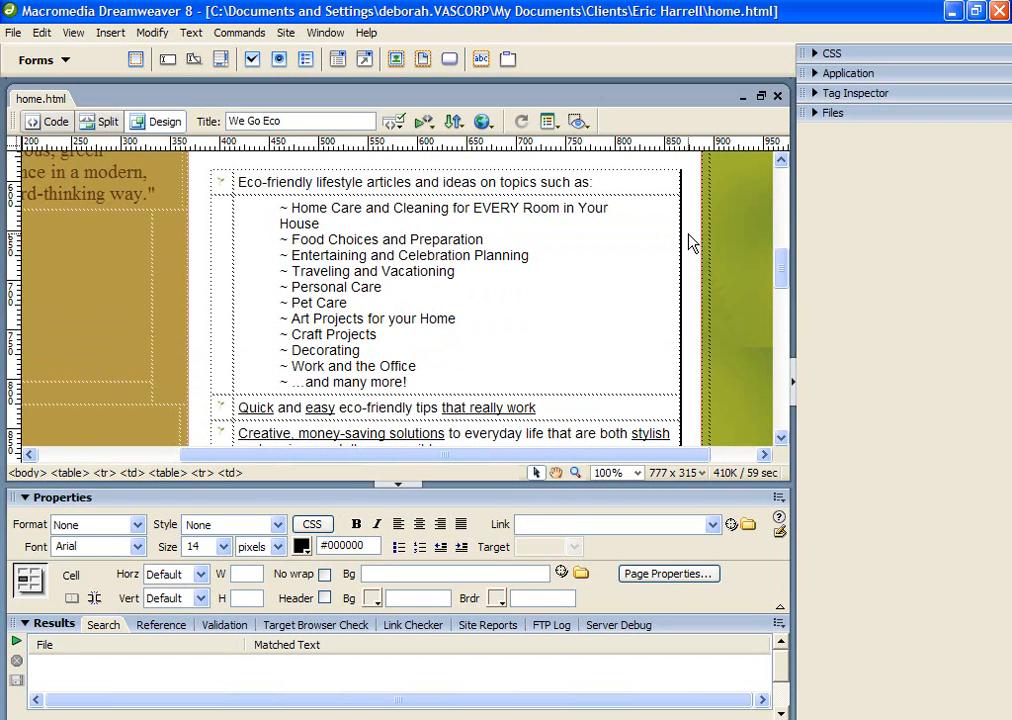
{"action": "scroll", "coordinate": [621, 314], "scroll_direction": "down", "scroll_amount": 10}
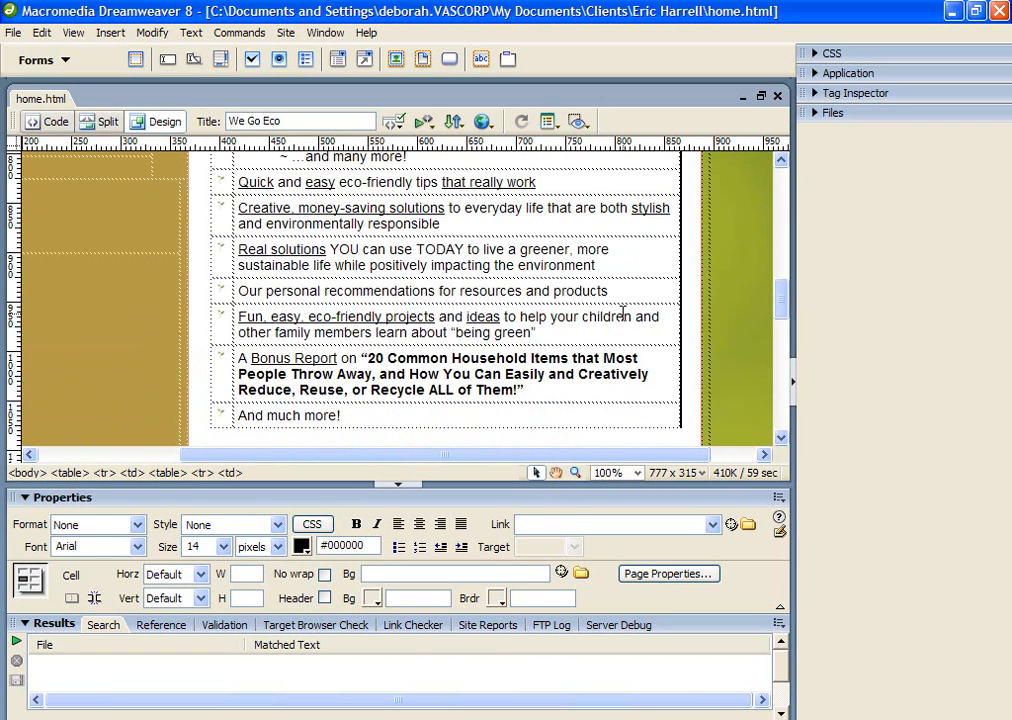
{"action": "scroll", "coordinate": [621, 316], "scroll_direction": "down", "scroll_amount": 1}
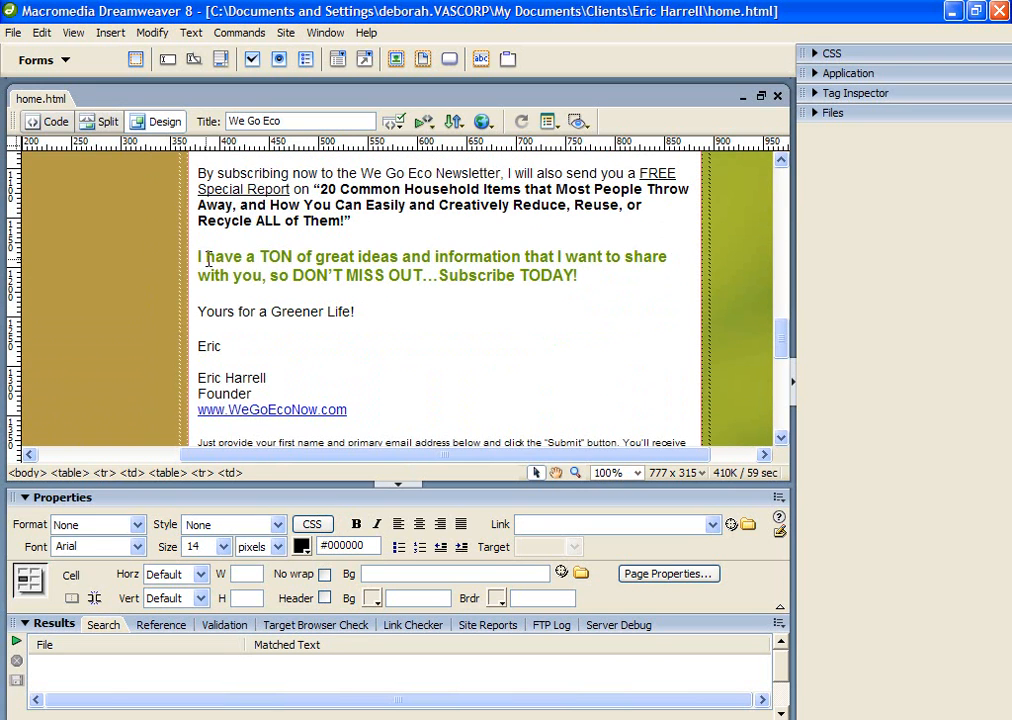
{"action": "left_click_drag", "start_coordinate": [196, 256], "coordinate": [266, 279]}
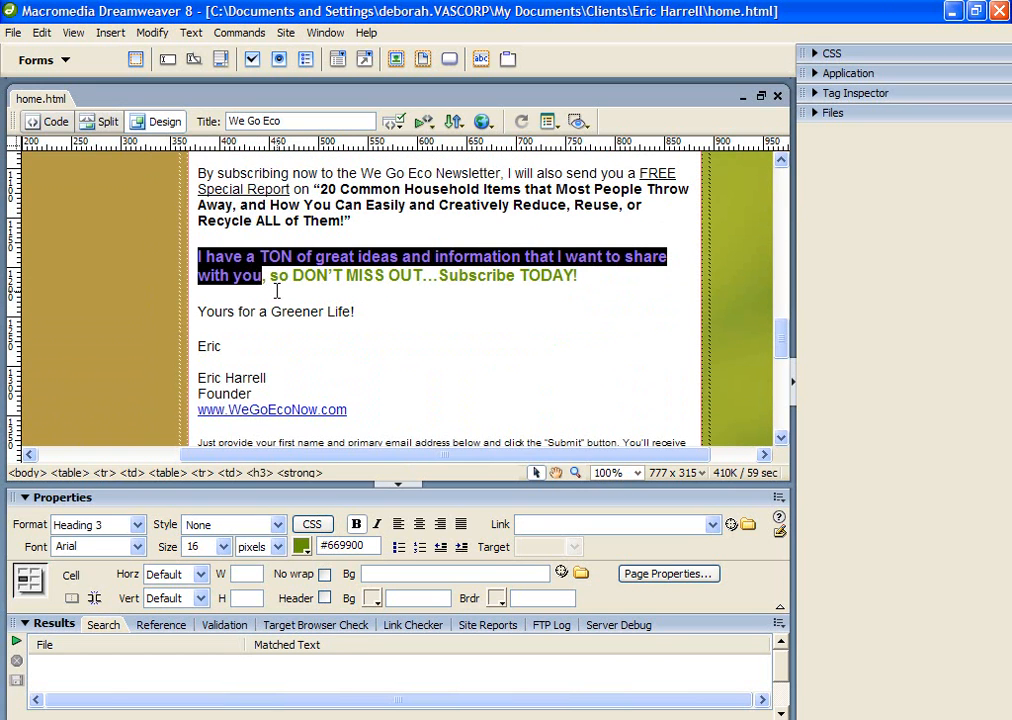
{"action": "scroll", "coordinate": [275, 296], "scroll_direction": "down", "scroll_amount": 4}
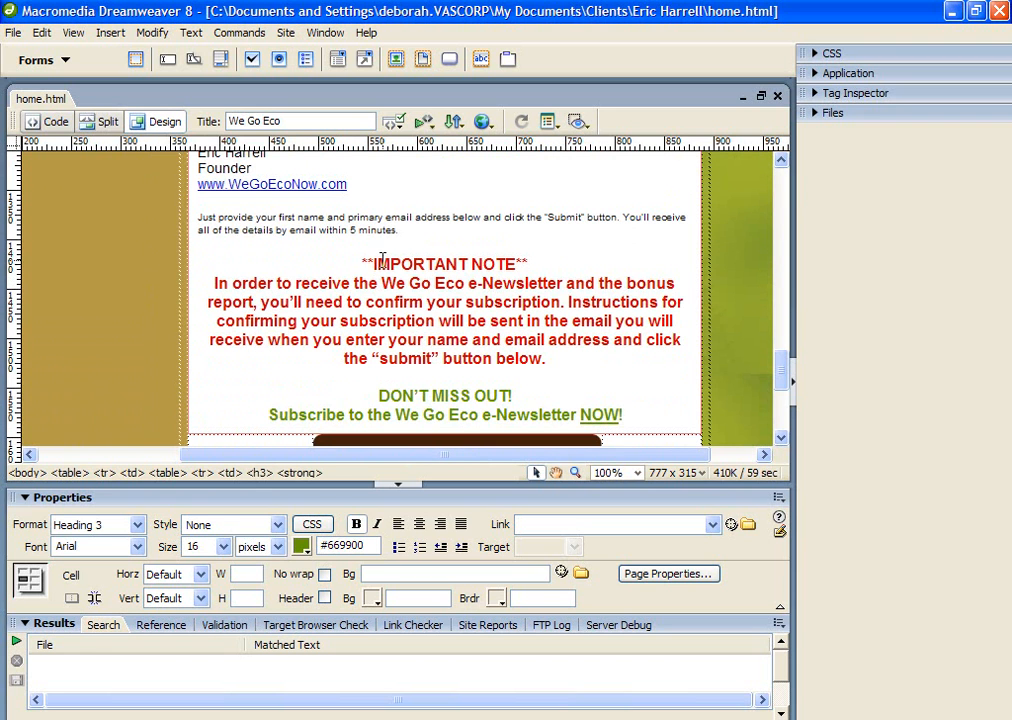
{"action": "left_click_drag", "start_coordinate": [362, 264], "coordinate": [466, 333]}
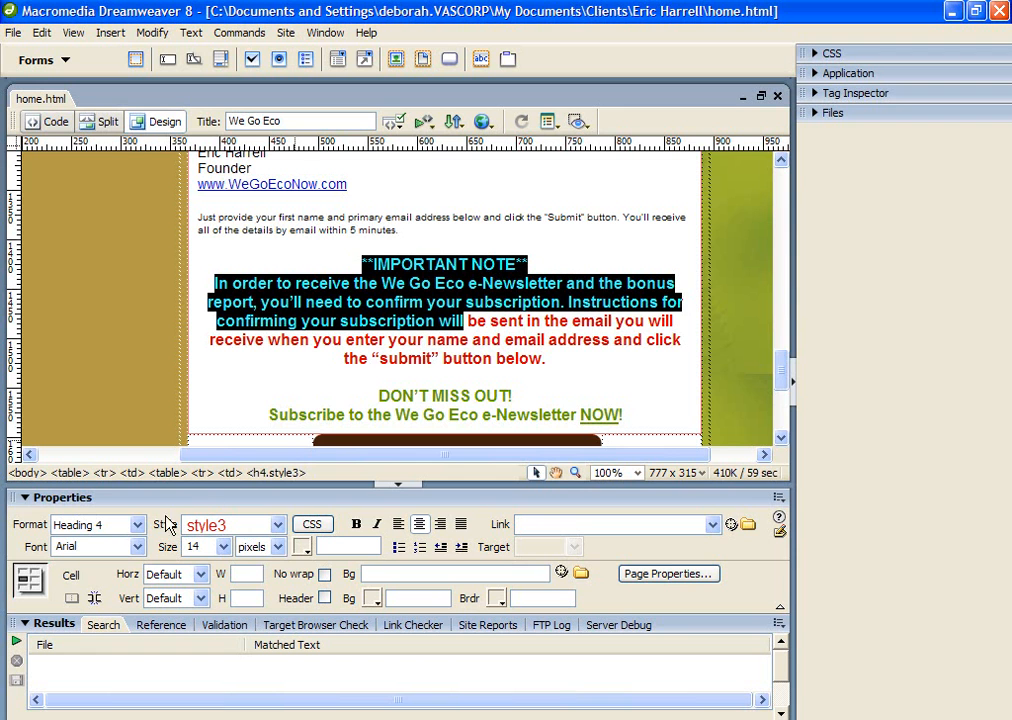
Compare the formatting of the green "I have a TON of great ideas" line with the "DON'T MISS OUT!" heading above the sign-up form
{"action": "scroll", "coordinate": [110, 415], "scroll_direction": "up", "scroll_amount": 3}
{"action": "left_click", "coordinate": [358, 218]}
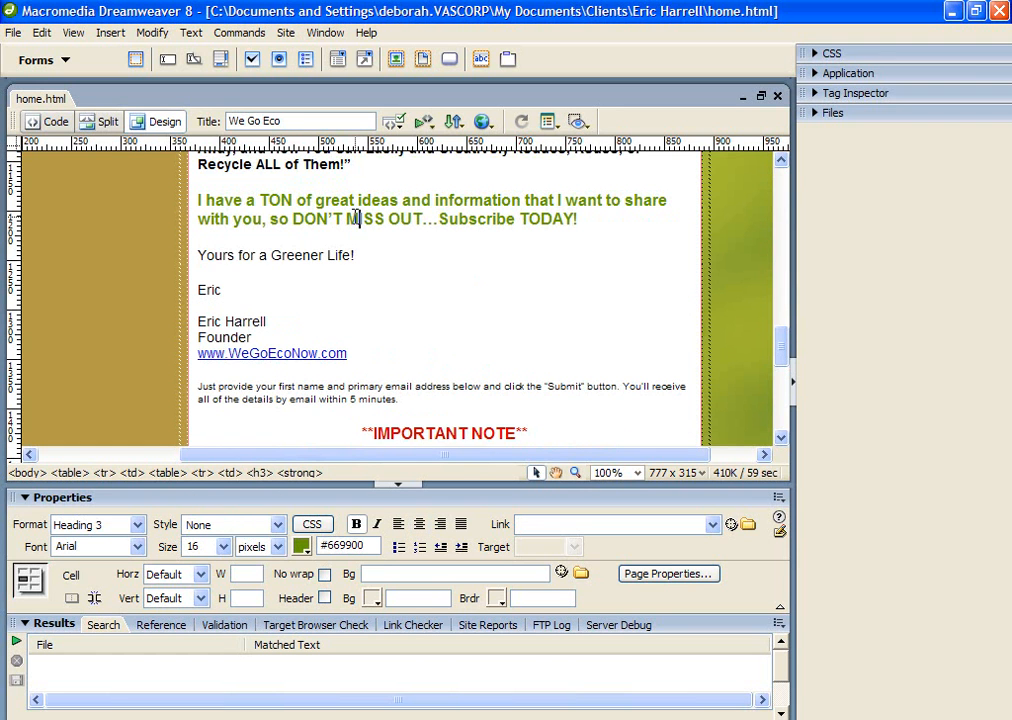
{"action": "scroll", "coordinate": [370, 295], "scroll_direction": "down", "scroll_amount": 5}
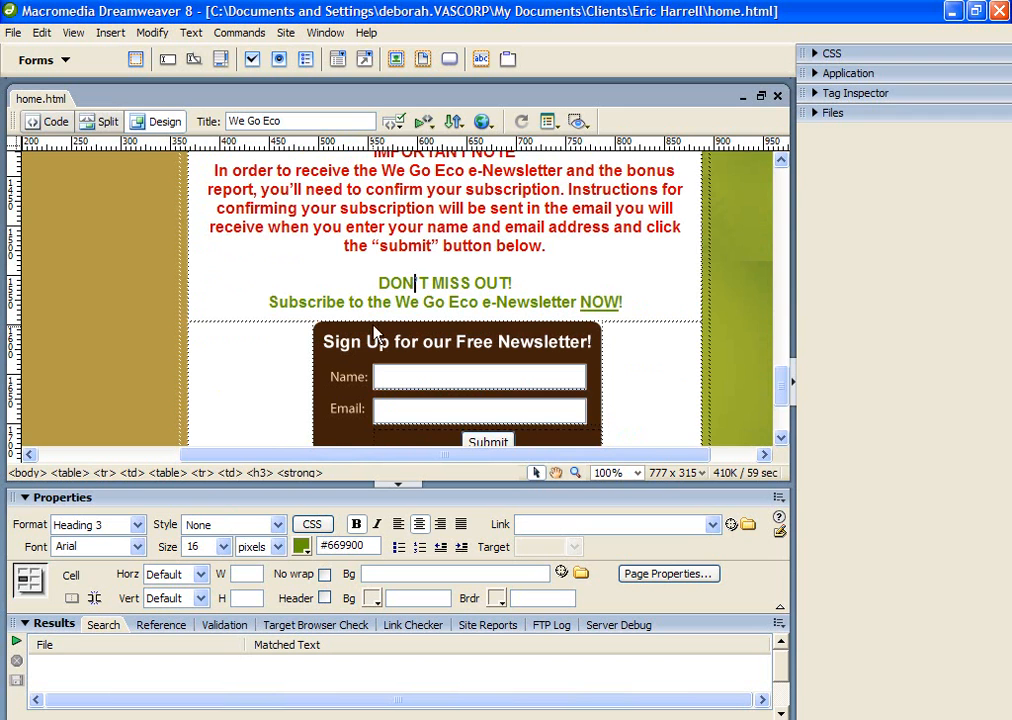
Examine the style, font and size of the small privacy note below the newsletter sign-up form
{"action": "scroll", "coordinate": [371, 320], "scroll_direction": "down", "scroll_amount": 2}
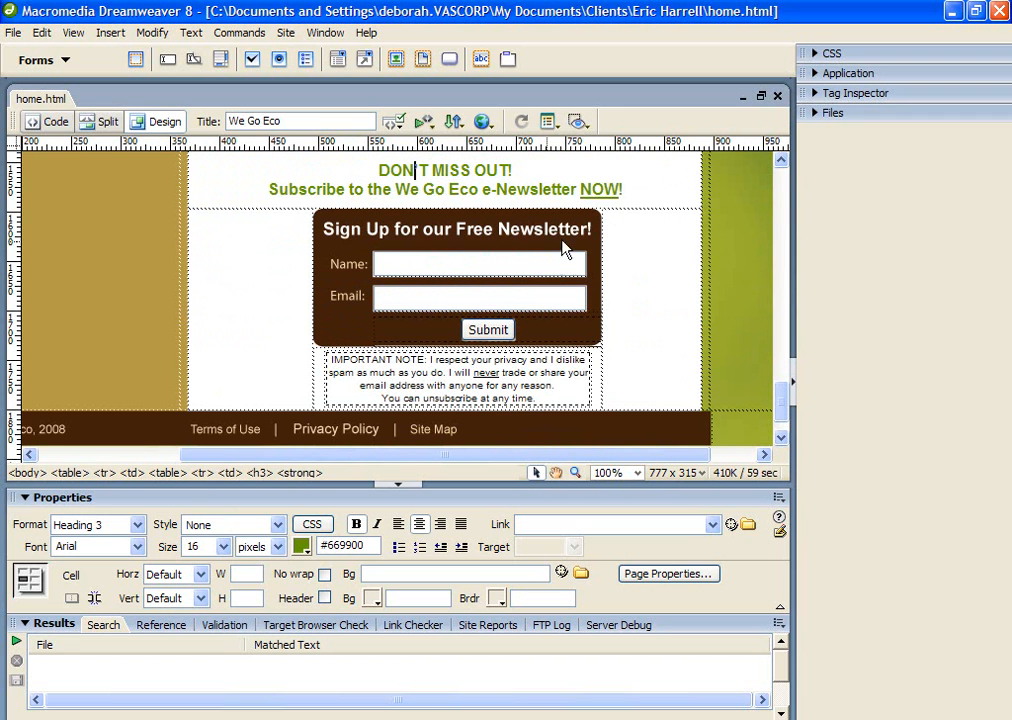
{"action": "left_click", "coordinate": [440, 389]}
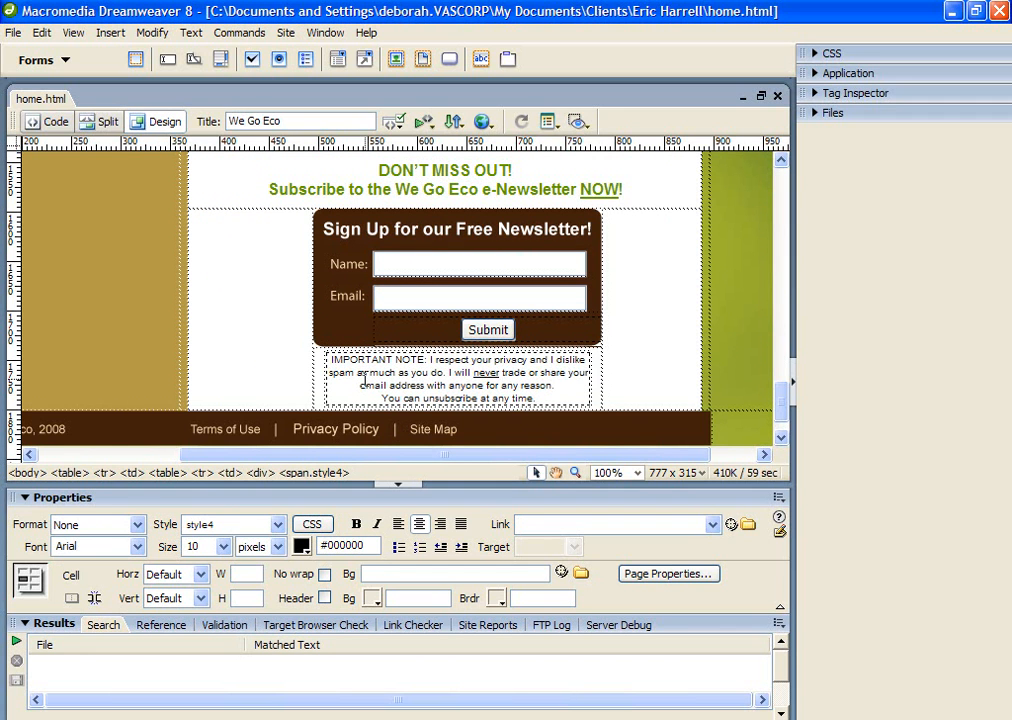
{"action": "left_click", "coordinate": [253, 323]}
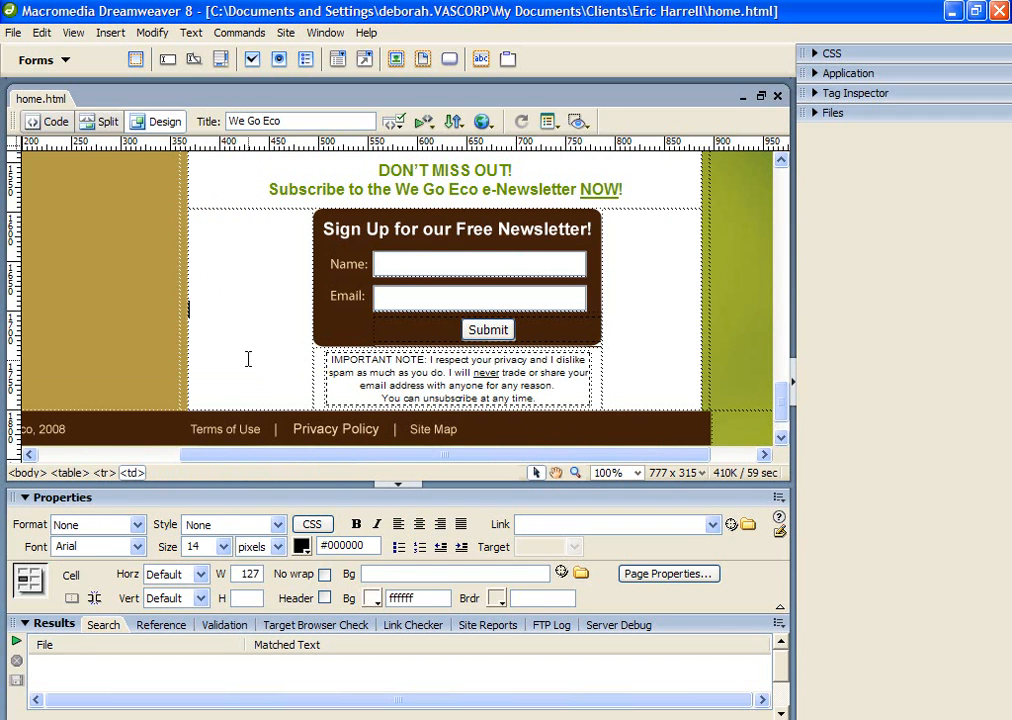
{"action": "scroll", "coordinate": [250, 352], "scroll_direction": "up", "scroll_amount": 3}
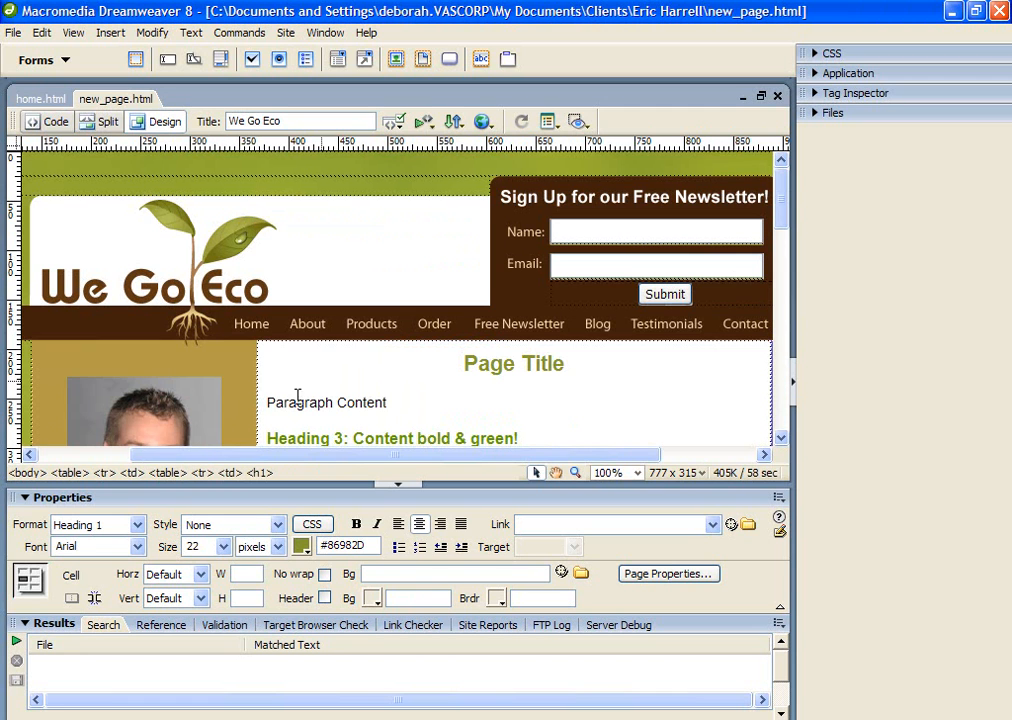
Review the placeholder title, paragraph, Heading 3 and Heading 4 content in new_page.html
{"action": "scroll", "coordinate": [456, 362], "scroll_direction": "down", "scroll_amount": 3}
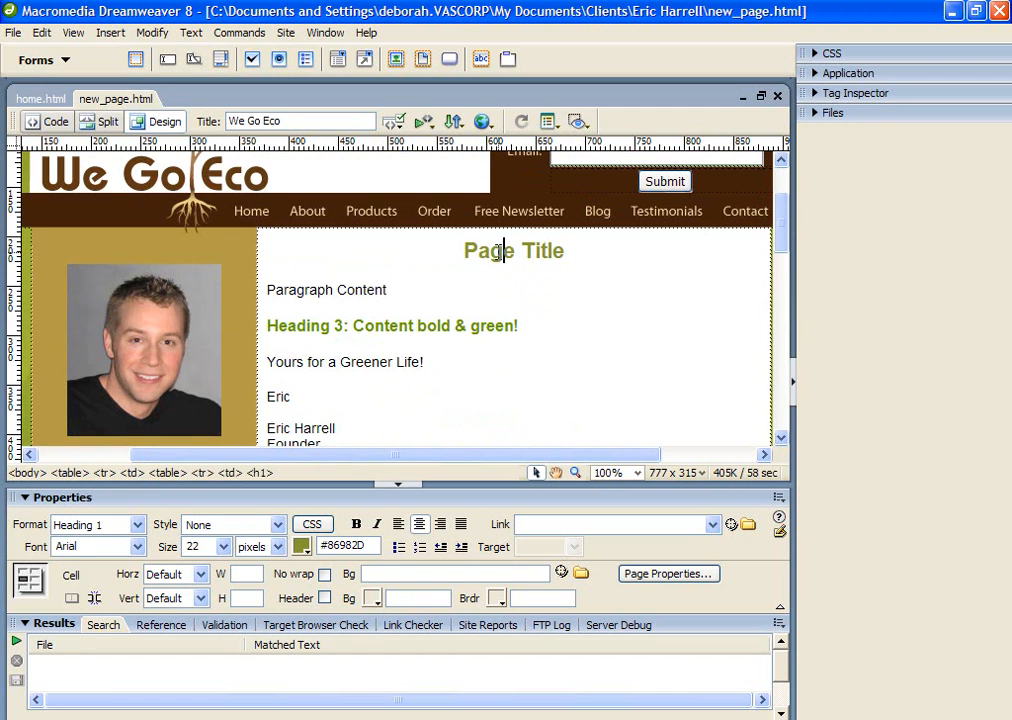
{"action": "left_click_drag", "start_coordinate": [354, 290], "coordinate": [313, 333]}
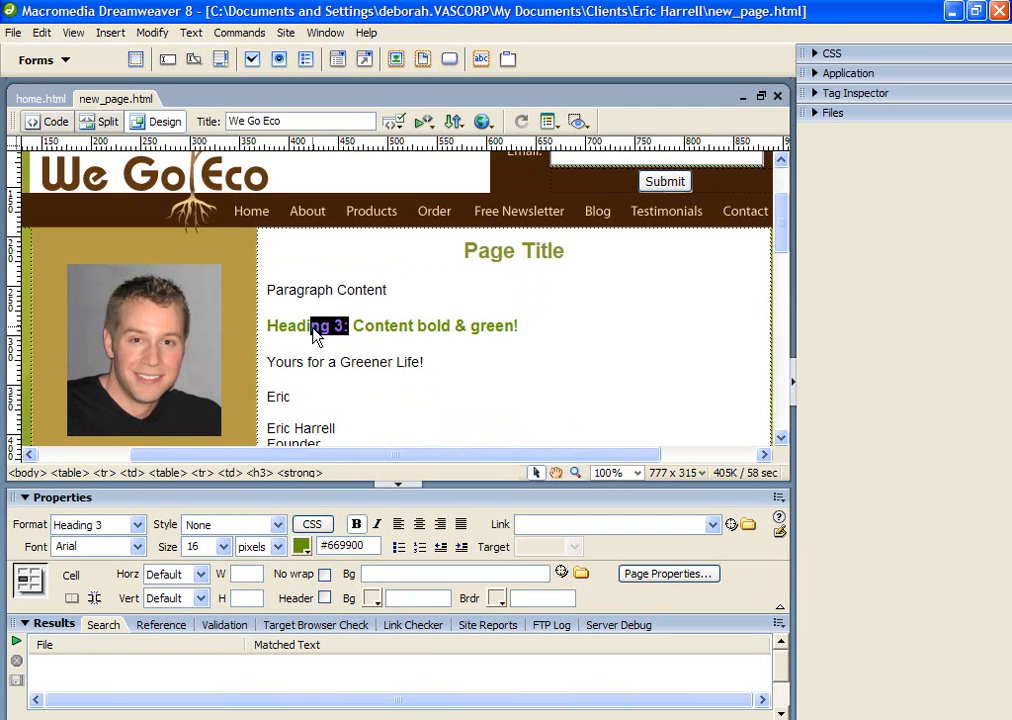
{"action": "scroll", "coordinate": [336, 365], "scroll_direction": "down", "scroll_amount": 8}
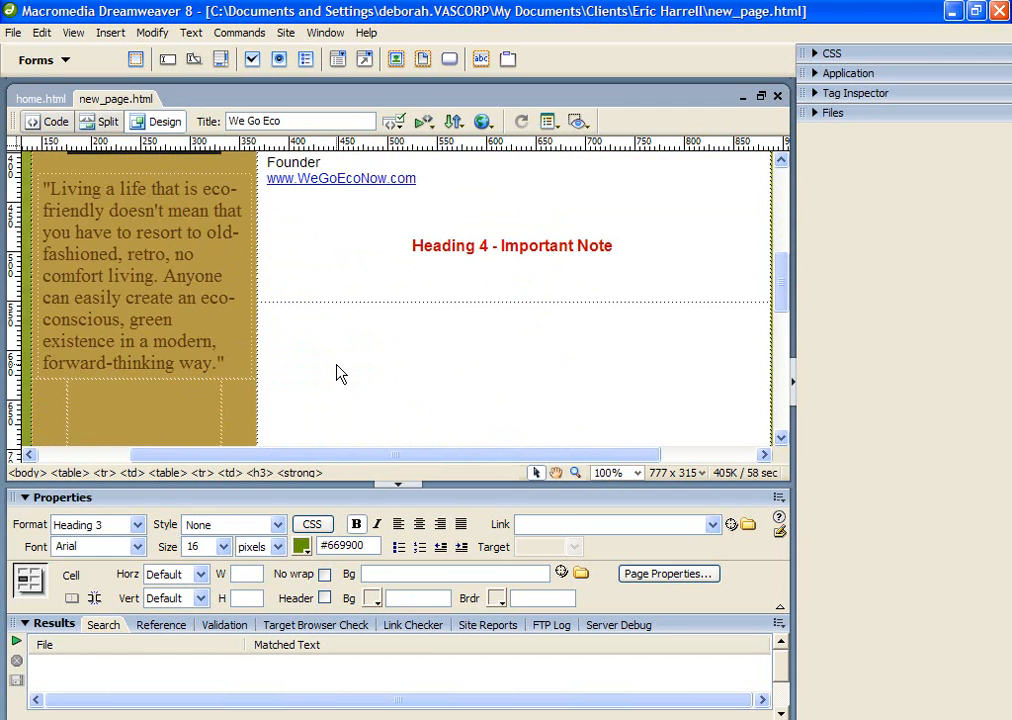
{"action": "scroll", "coordinate": [336, 372], "scroll_direction": "up", "scroll_amount": 10}
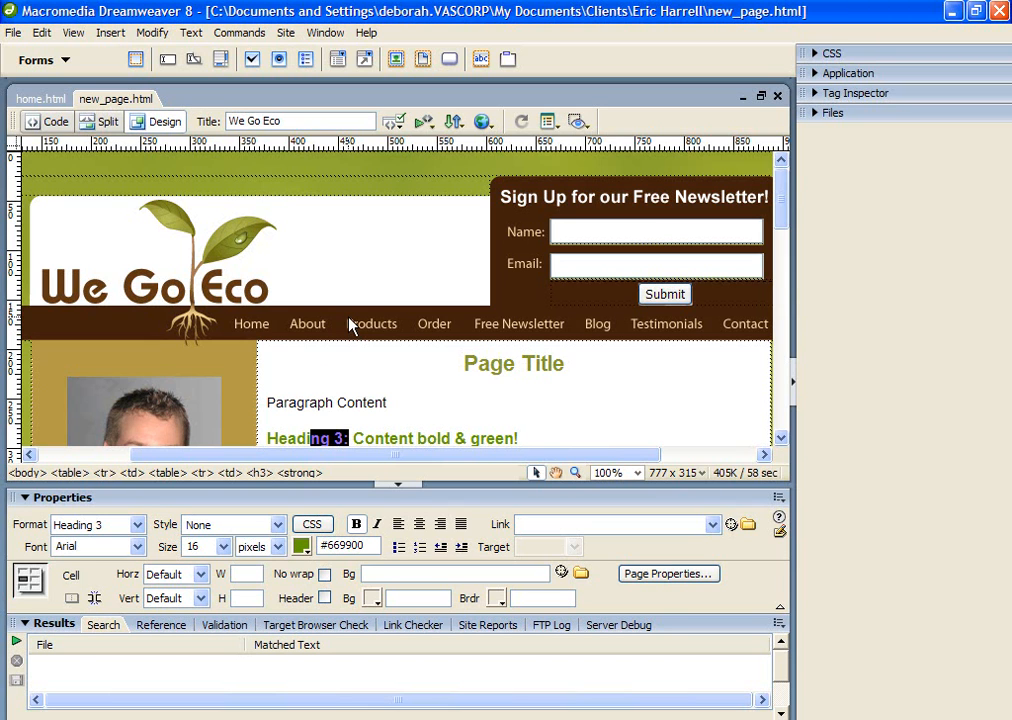
Replace the page title with "Read What Others Say About We Go Eco" and the placeholder paragraph with a special-report testimonial signed with the customer's first name
{"action": "triple_click", "coordinate": [469, 362]}
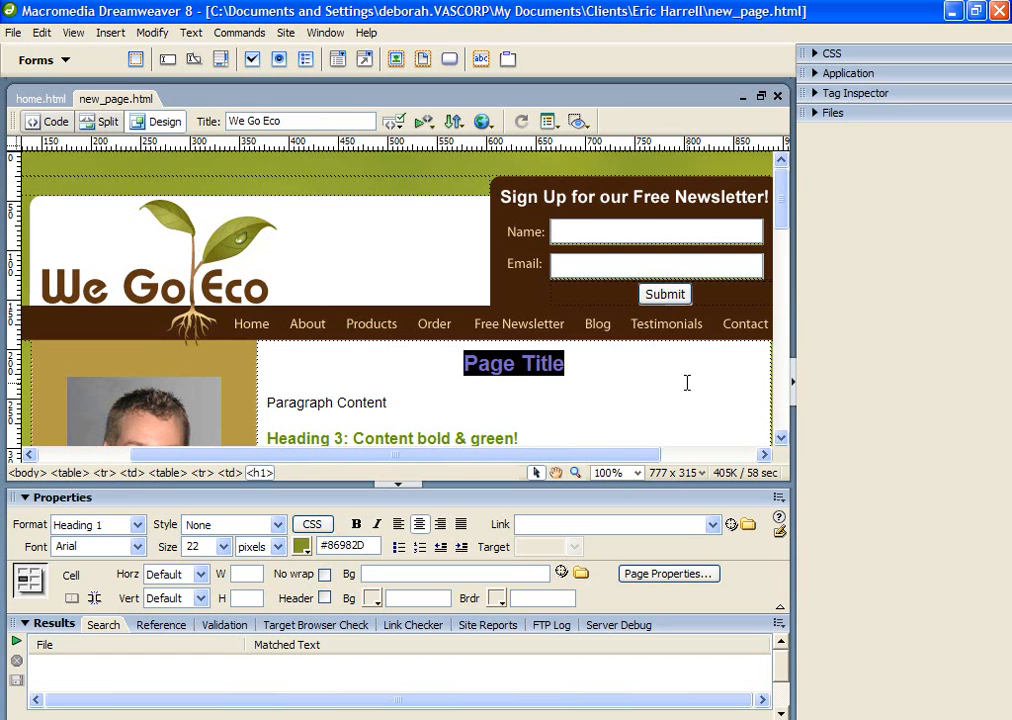
{"action": "type", "text": "Read What Others Say About We Go Eco"}
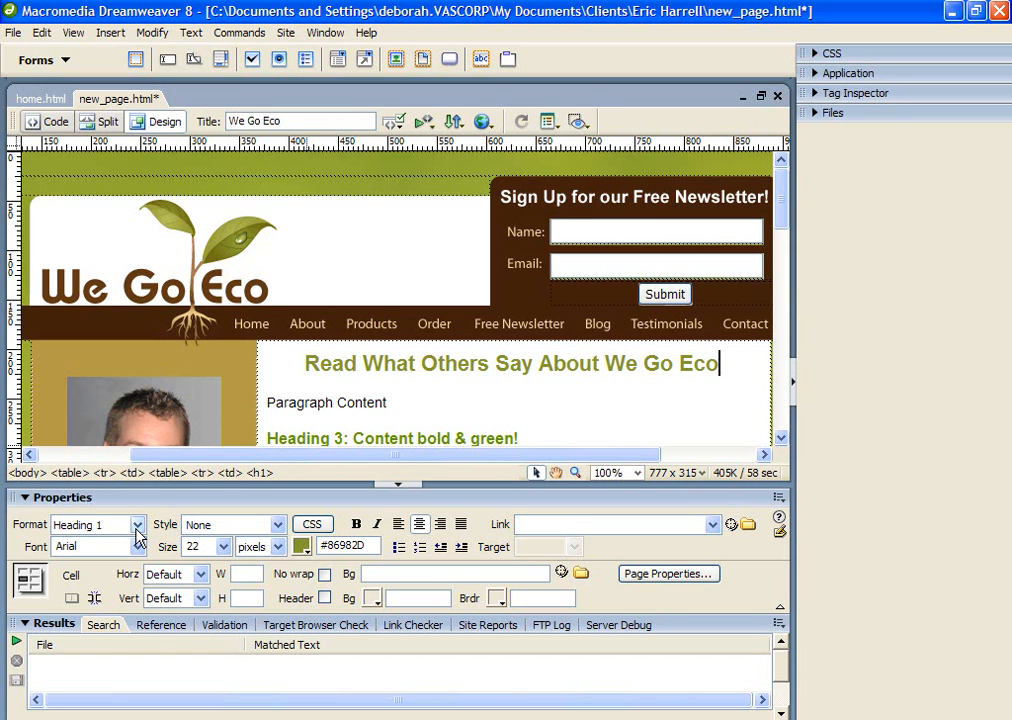
{"action": "left_click", "coordinate": [388, 402]}
{"action": "left_click_drag", "start_coordinate": [388, 402], "coordinate": [264, 402]}
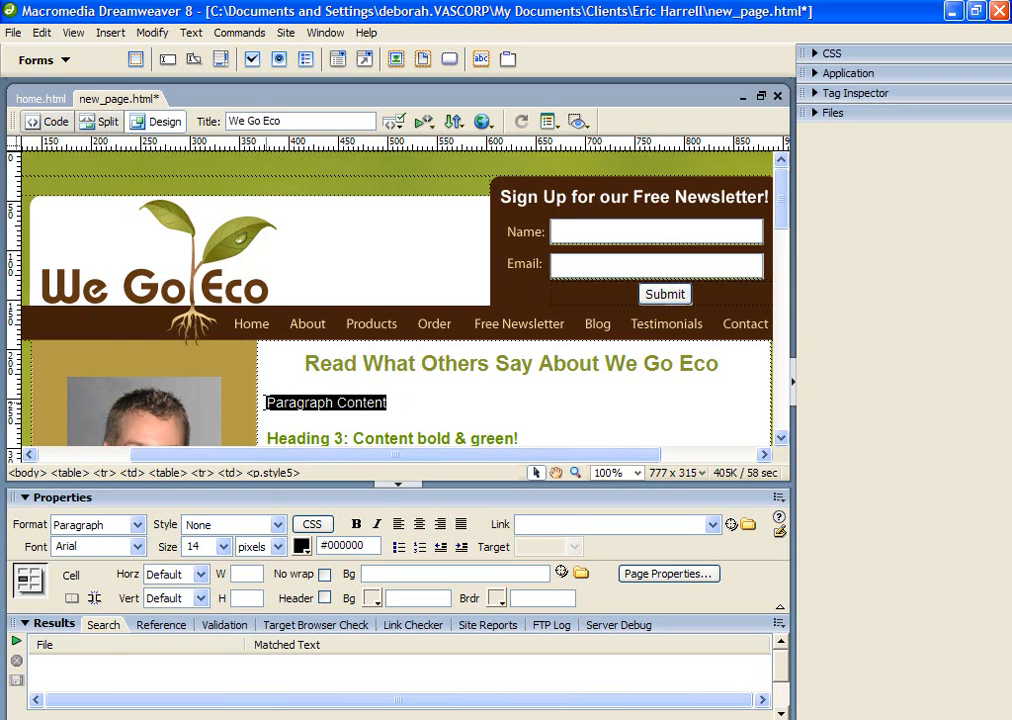
{"action": "type", "text": "Your special report helped me discover new and creative ways to reuse some of the common household materials that were ending up in my garbage bin. Thanks for the inspiration! ~ Deborah"}
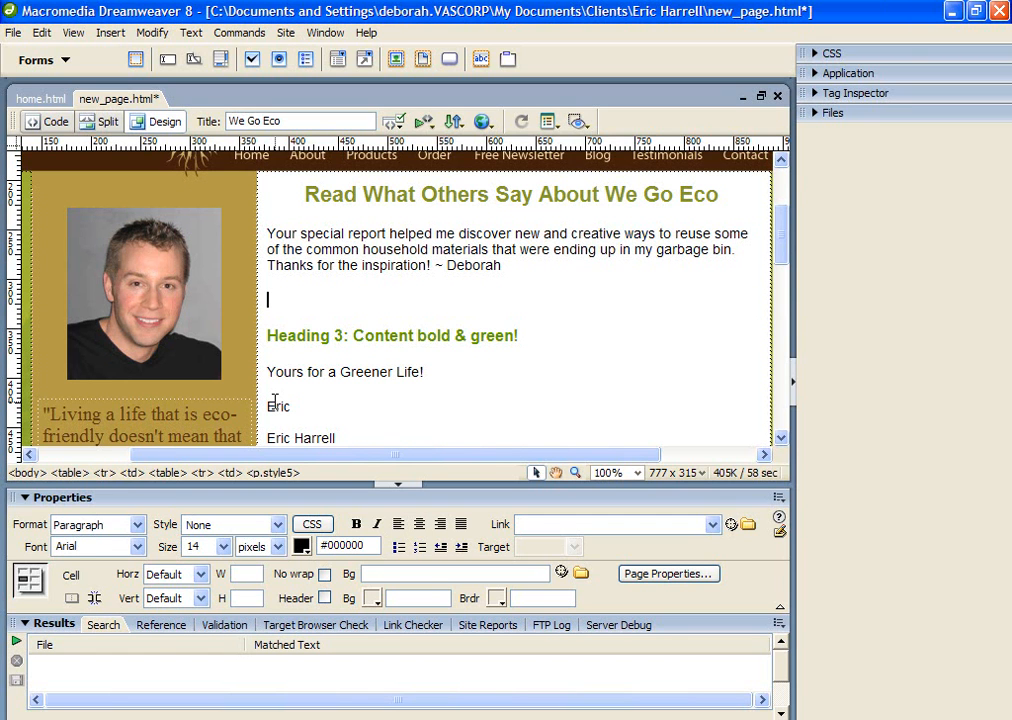
Show the page's source code and examine the embedded CSS block, including the font, size and color of the body,td,th rule
{"action": "left_click", "coordinate": [295, 289]}
{"action": "left_click", "coordinate": [52, 125]}
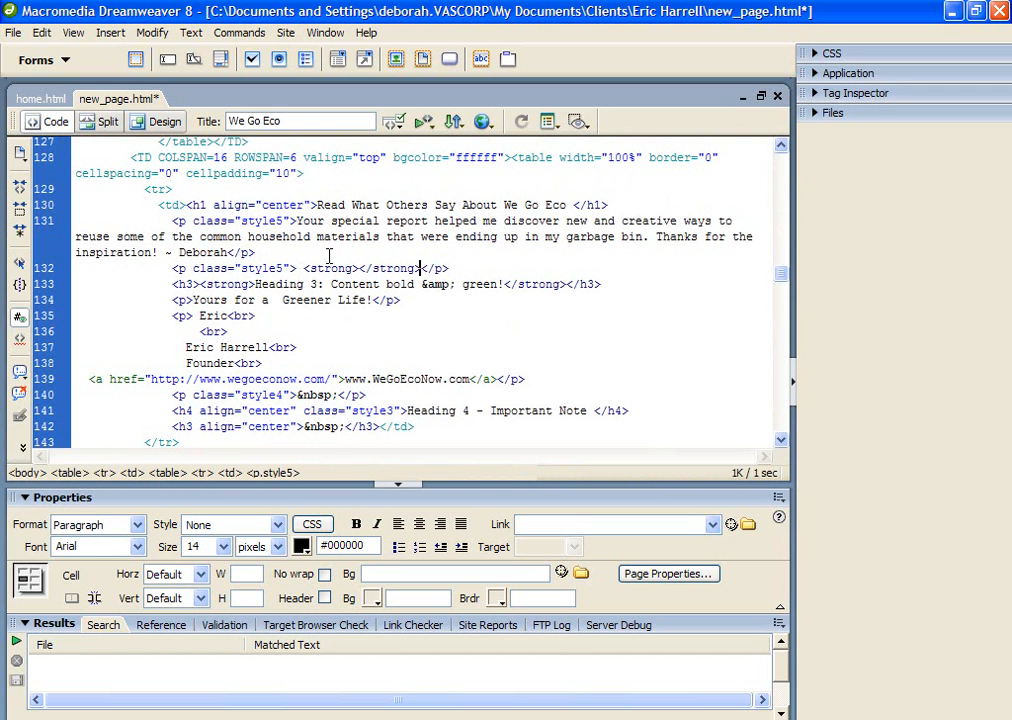
{"action": "left_click_drag", "start_coordinate": [784, 280], "coordinate": [783, 170]}
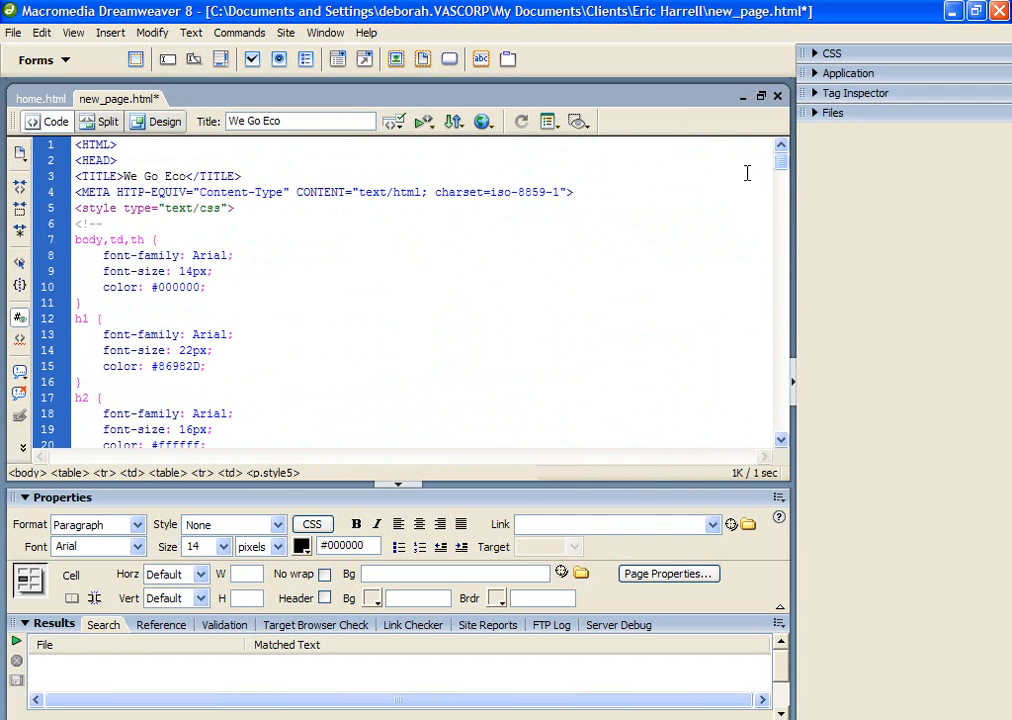
{"action": "double_click", "coordinate": [210, 208]}
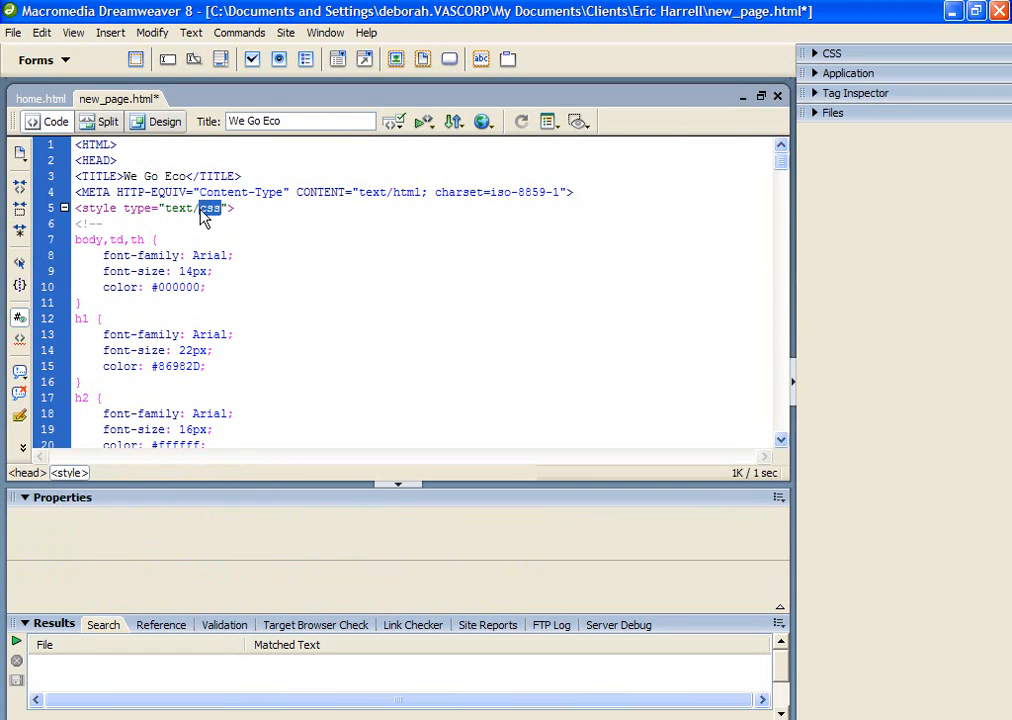
{"action": "left_click", "coordinate": [213, 260]}
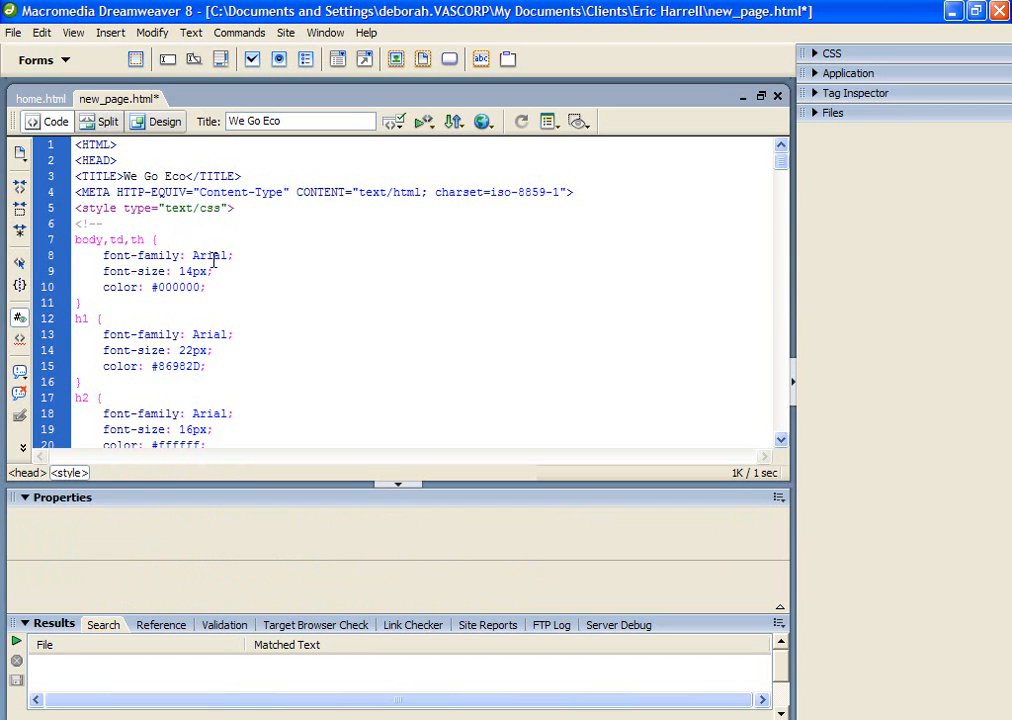
{"action": "scroll", "coordinate": [213, 260], "scroll_direction": "down", "scroll_amount": 1}
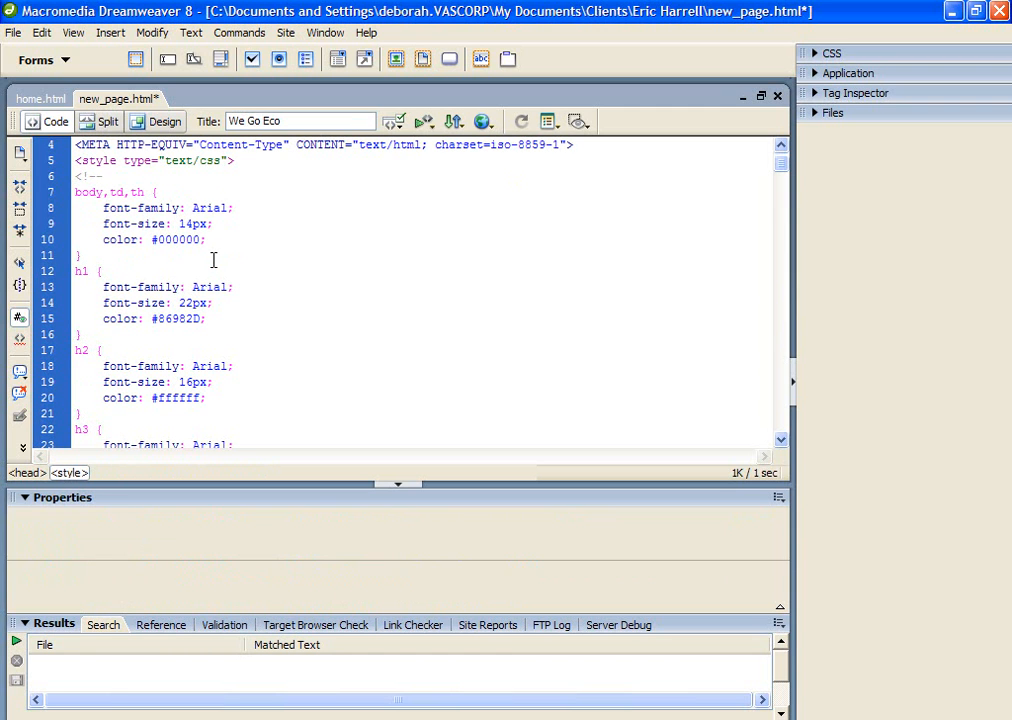
{"action": "scroll", "coordinate": [213, 260], "scroll_direction": "down", "scroll_amount": 1}
{"action": "scroll", "coordinate": [213, 260], "scroll_direction": "up", "scroll_amount": 1}
{"action": "left_click_drag", "start_coordinate": [193, 208], "coordinate": [200, 240]}
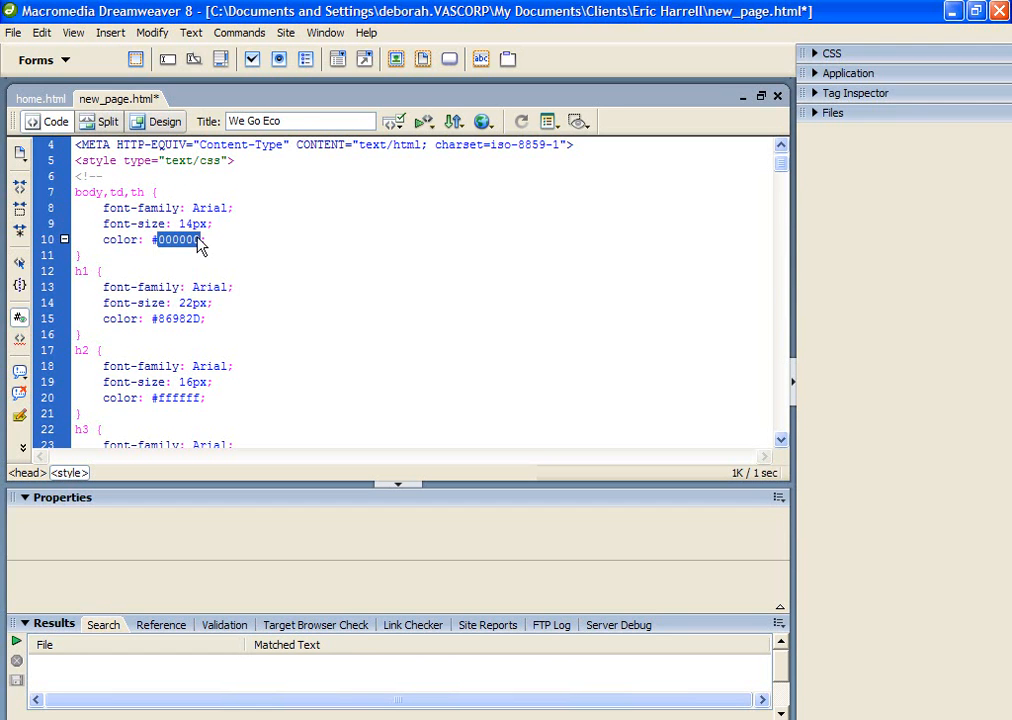
Examine the h1, h2 and h3 rules in the embedded style sheet
{"action": "scroll", "coordinate": [150, 240], "scroll_direction": "down", "scroll_amount": 1}
{"action": "double_click", "coordinate": [81, 223]}
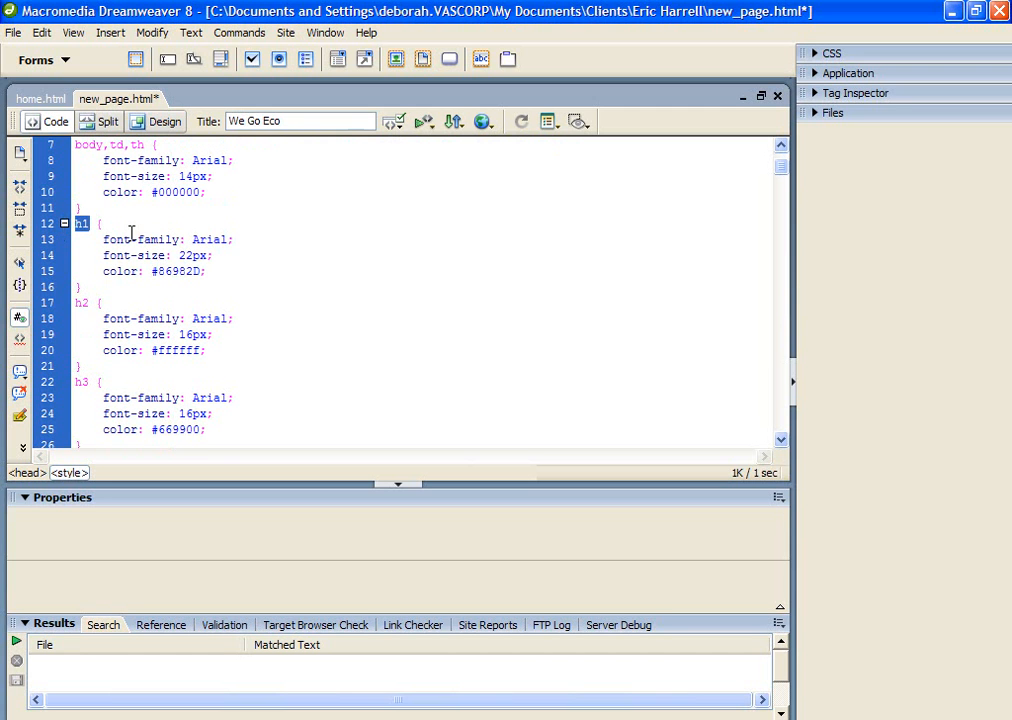
{"action": "double_click", "coordinate": [81, 302]}
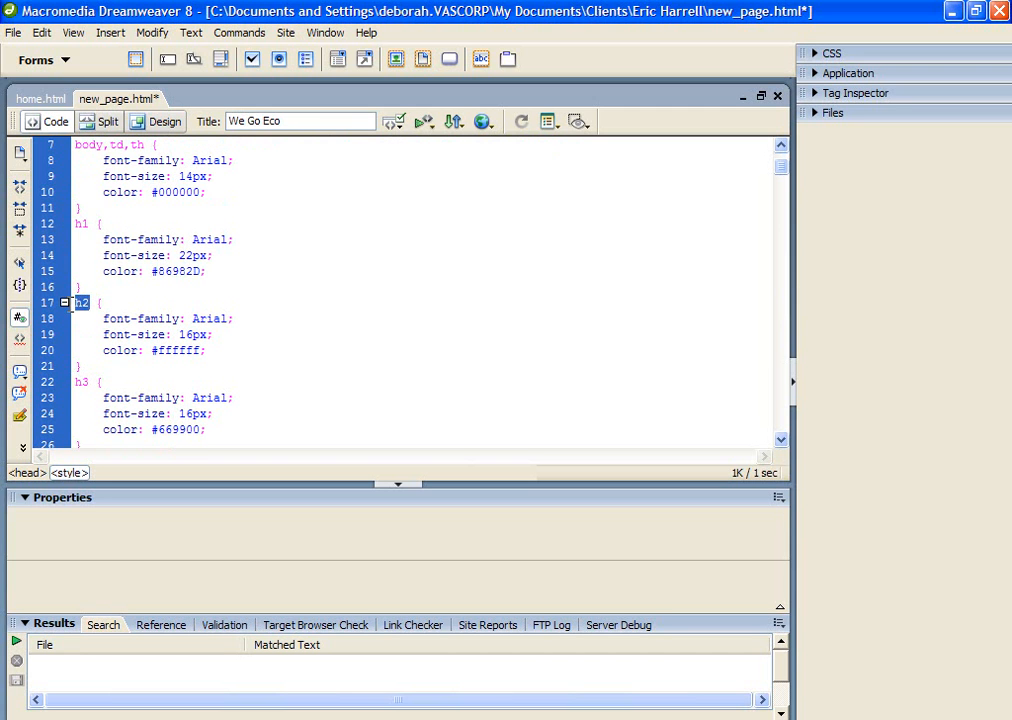
{"action": "scroll", "coordinate": [73, 303], "scroll_direction": "down", "scroll_amount": 1}
{"action": "scroll", "coordinate": [73, 303], "scroll_direction": "down", "scroll_amount": 1}
{"action": "double_click", "coordinate": [82, 287]}
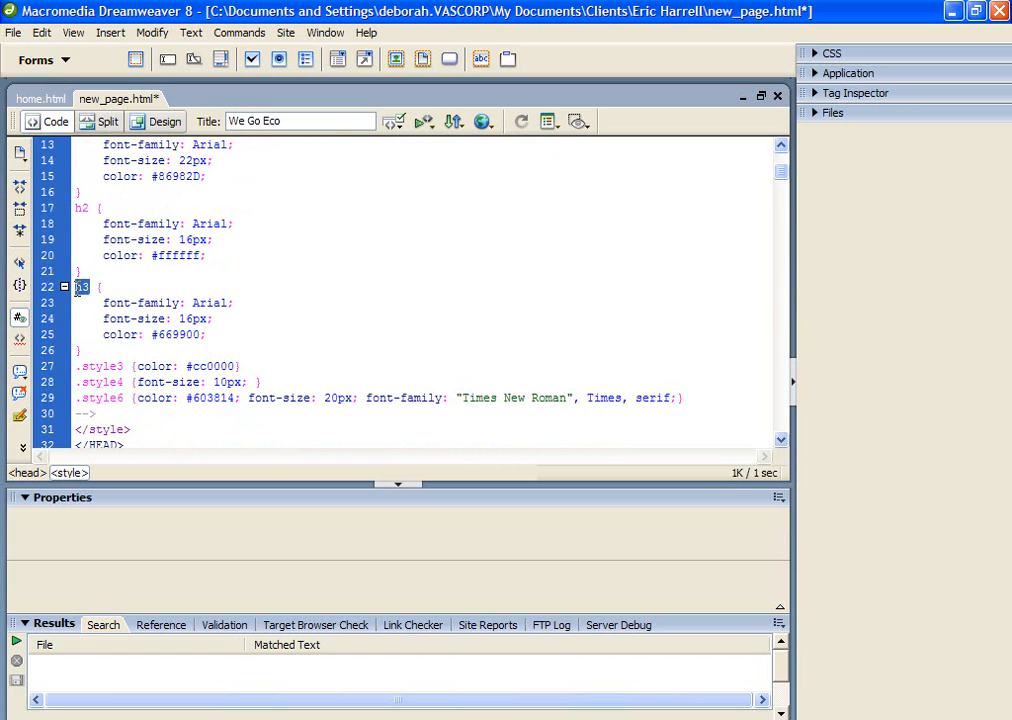
Add a .testimonials class selector on a new line below the h3 rule
{"action": "left_click", "coordinate": [108, 340]}
{"action": "key", "text": "Return"}
{"action": "type", "text": ".testimon"}
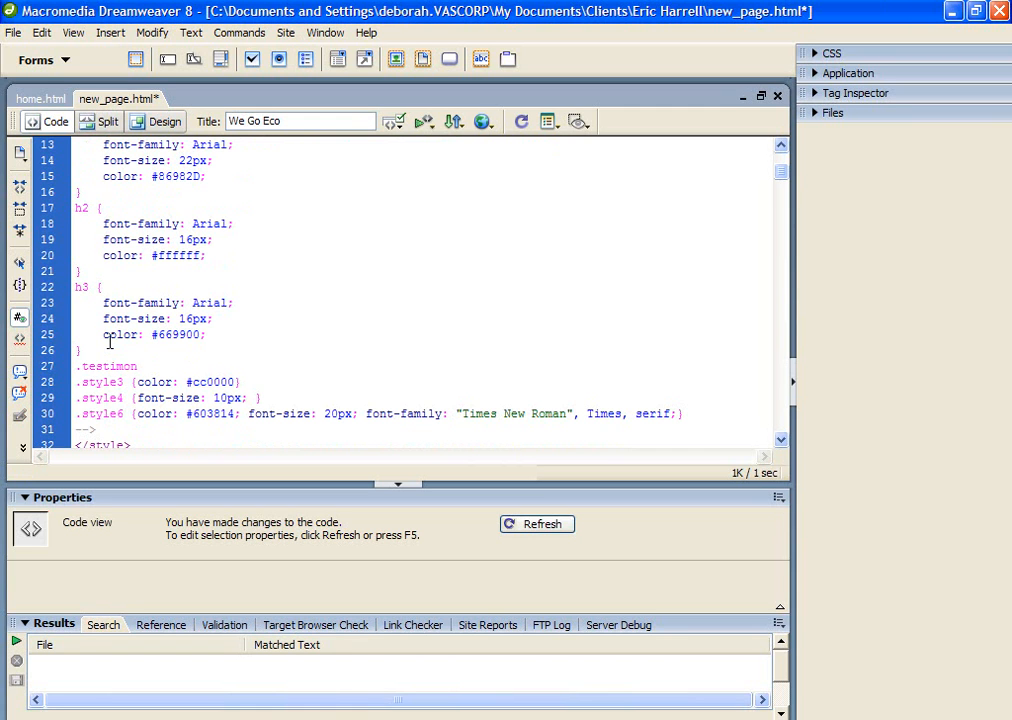
{"action": "type", "text": "ials"}
Copy the body,td,th declaration block with Arial, 14px and #000000 into the .testimonials rule
{"action": "scroll", "coordinate": [113, 293], "scroll_direction": "up", "scroll_amount": 4}
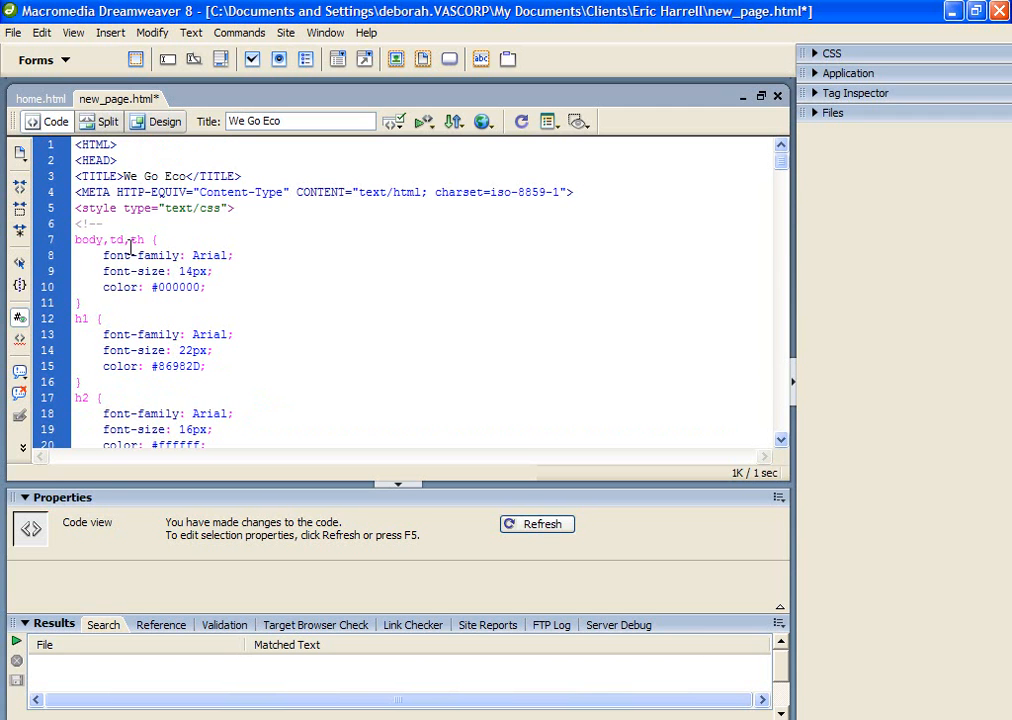
{"action": "left_click_drag", "start_coordinate": [150, 240], "coordinate": [152, 302]}
{"action": "key", "text": "ctrl+c"}
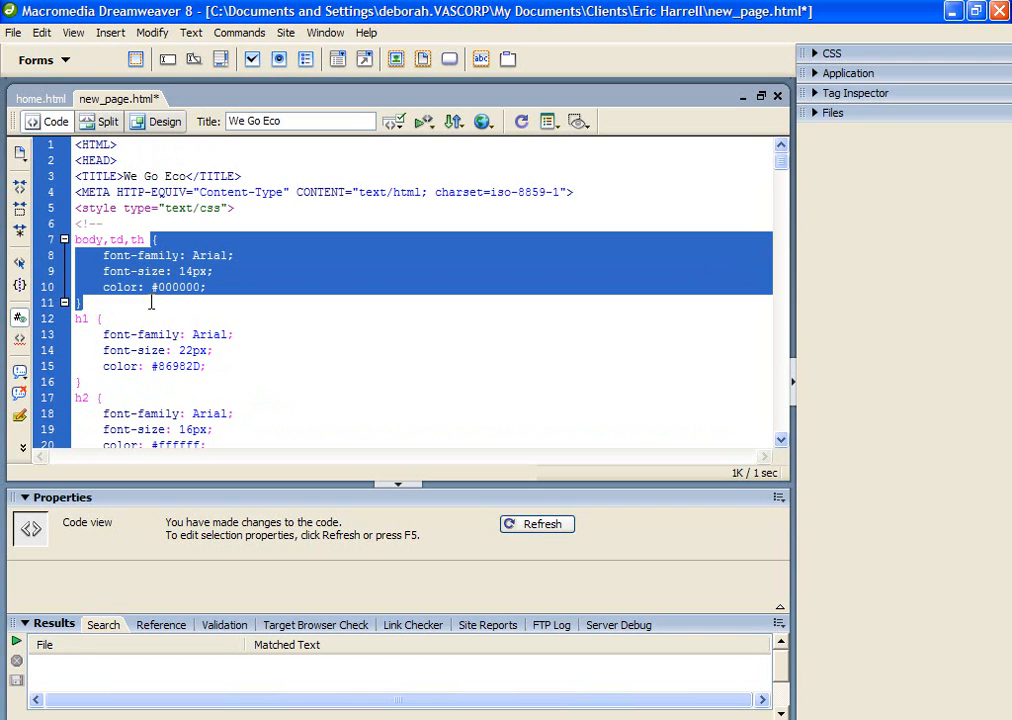
{"action": "scroll", "coordinate": [160, 305], "scroll_direction": "down", "scroll_amount": 5}
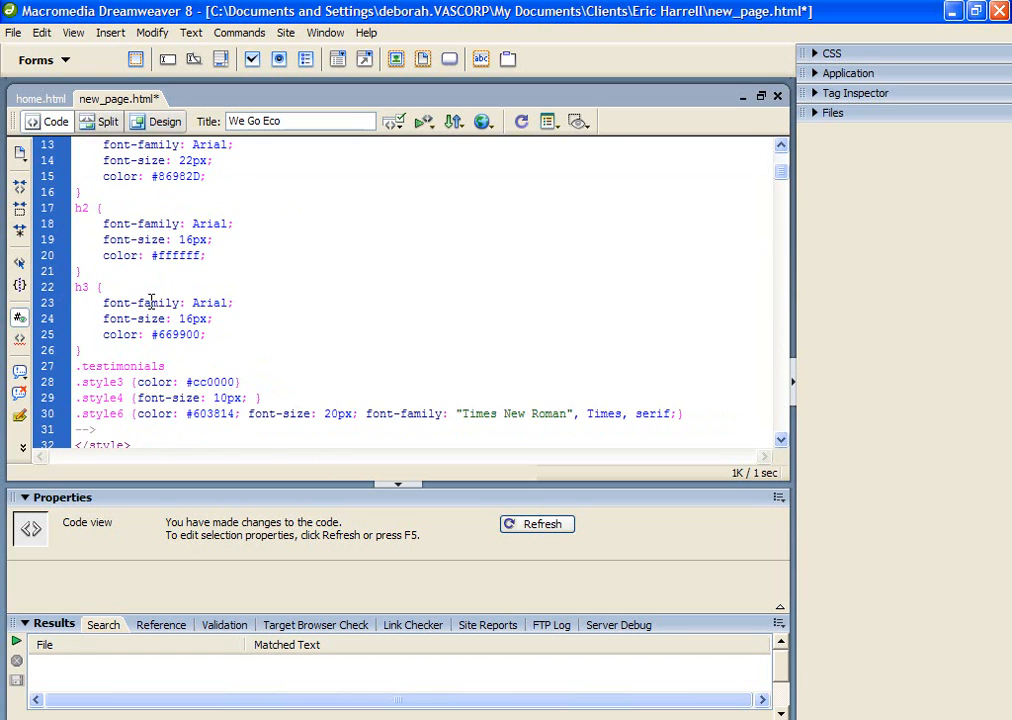
{"action": "left_click", "coordinate": [187, 316]}
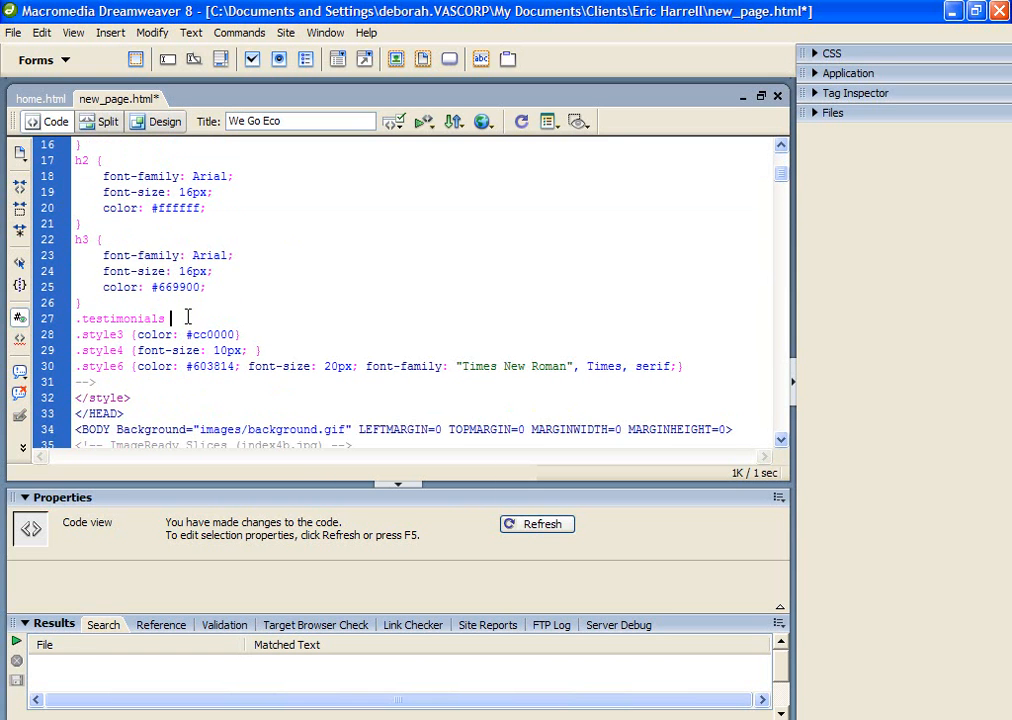
{"action": "key", "text": "ctrl+v"}
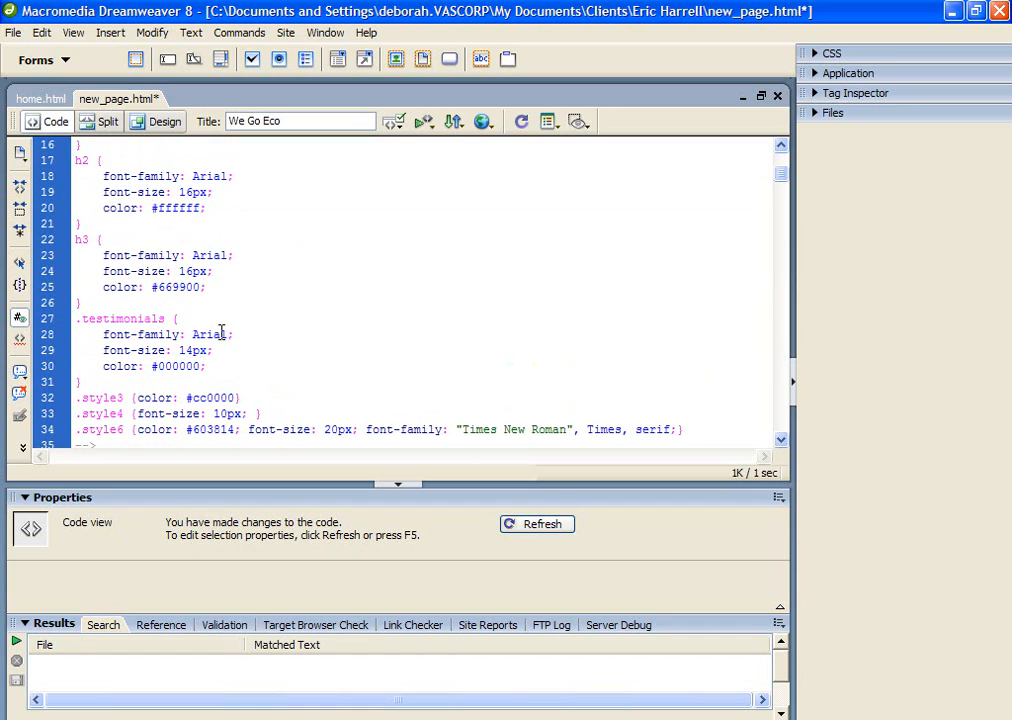
Set the font-family of the .testimonials rule to Courier New
{"action": "left_click_drag", "start_coordinate": [227, 334], "coordinate": [193, 337]}
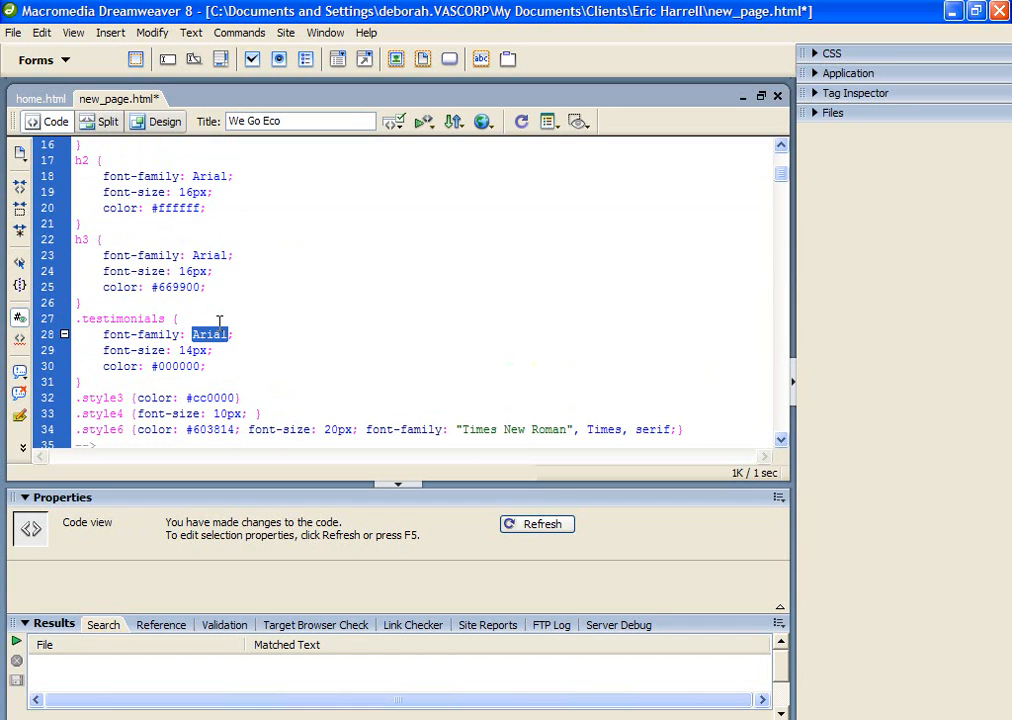
{"action": "type", "text": "Cou"}
{"action": "type", "text": "rier N"}
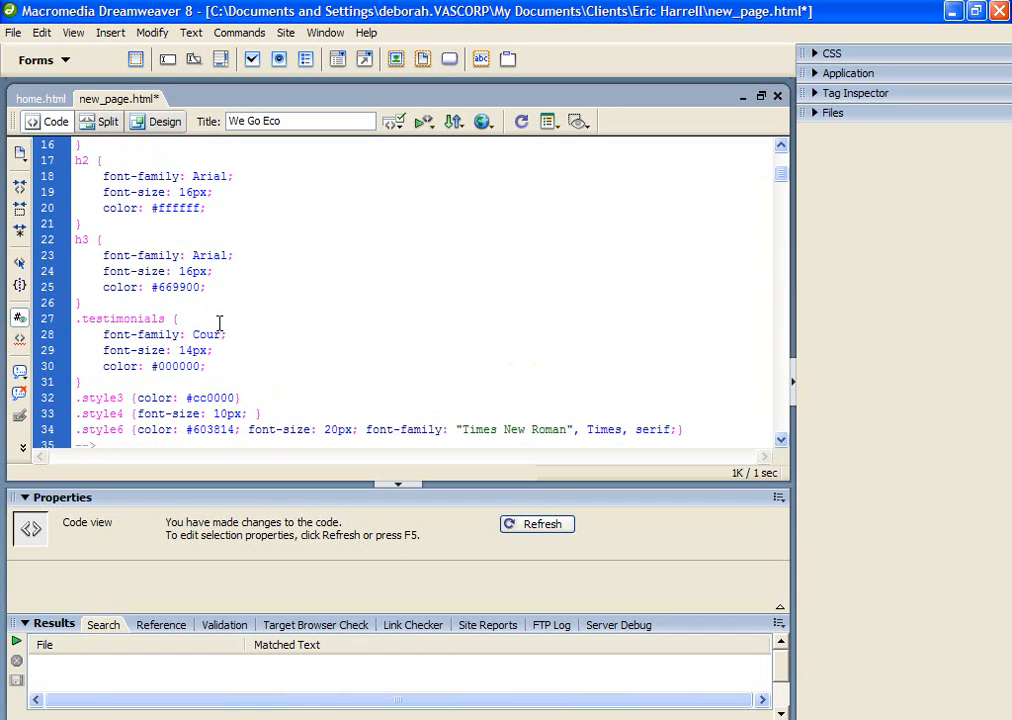
{"action": "type", "text": "ew"}
Return to the visual layout and apply the testimonials style to the whole testimonial paragraph
{"action": "left_click", "coordinate": [166, 124]}
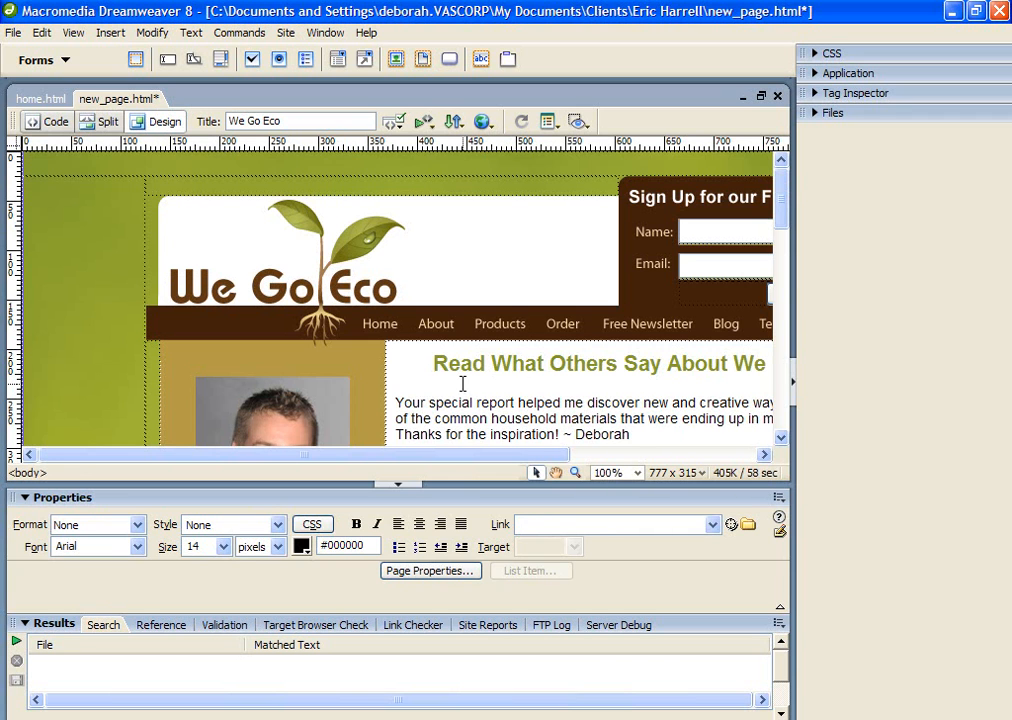
{"action": "scroll", "coordinate": [462, 383], "scroll_direction": "down", "scroll_amount": 1}
{"action": "left_click_drag", "start_coordinate": [396, 346], "coordinate": [646, 377]}
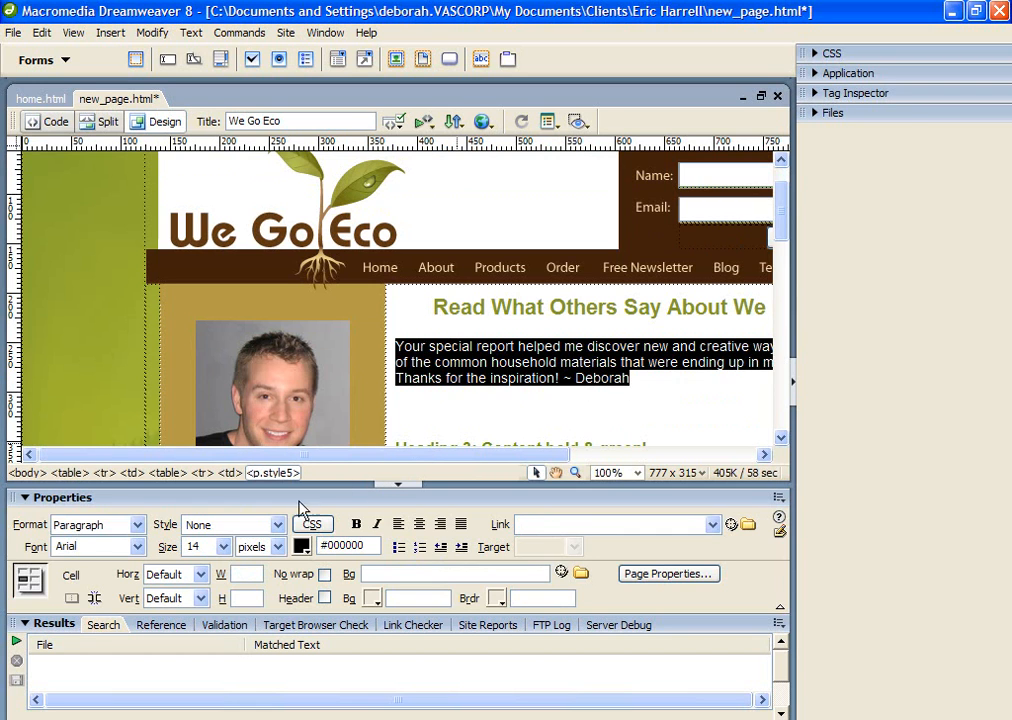
{"action": "left_click", "coordinate": [278, 526]}
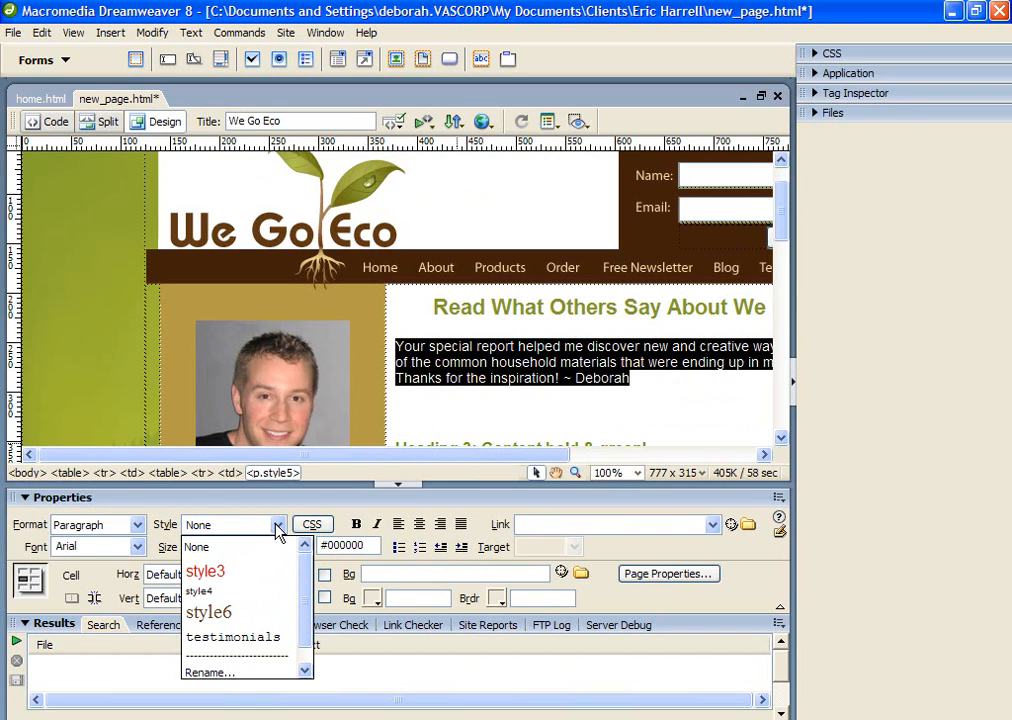
{"action": "left_click", "coordinate": [262, 637]}
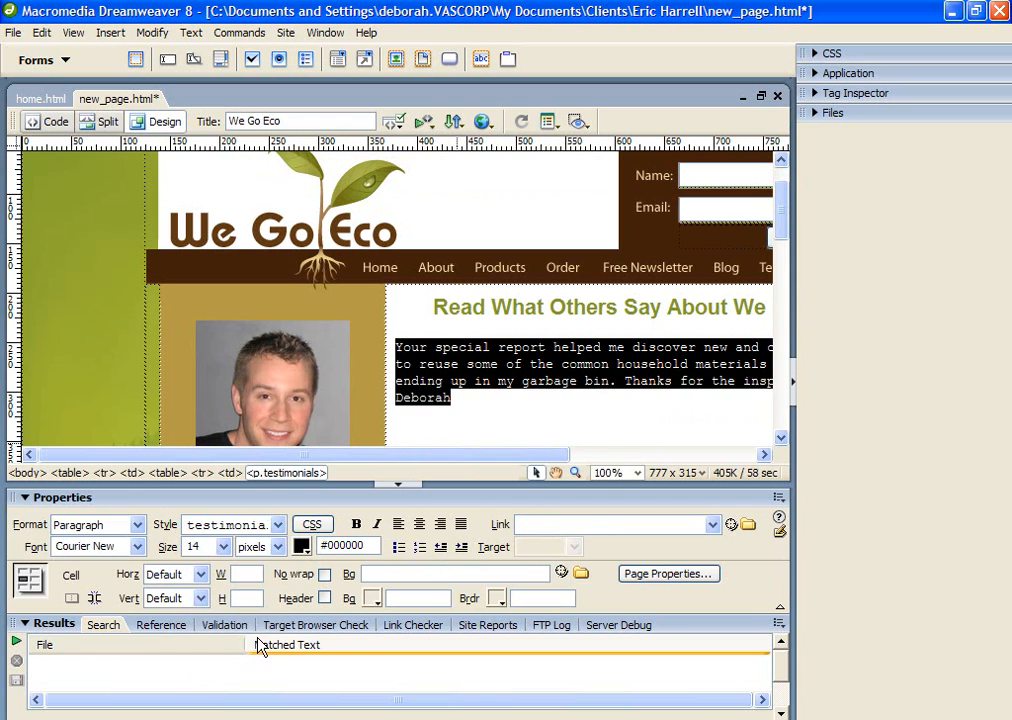
Insert an empty paragraph between the page title and the testimonial text
{"action": "left_click", "coordinate": [474, 398]}
{"action": "left_click_drag", "start_coordinate": [545, 455], "coordinate": [666, 455]}
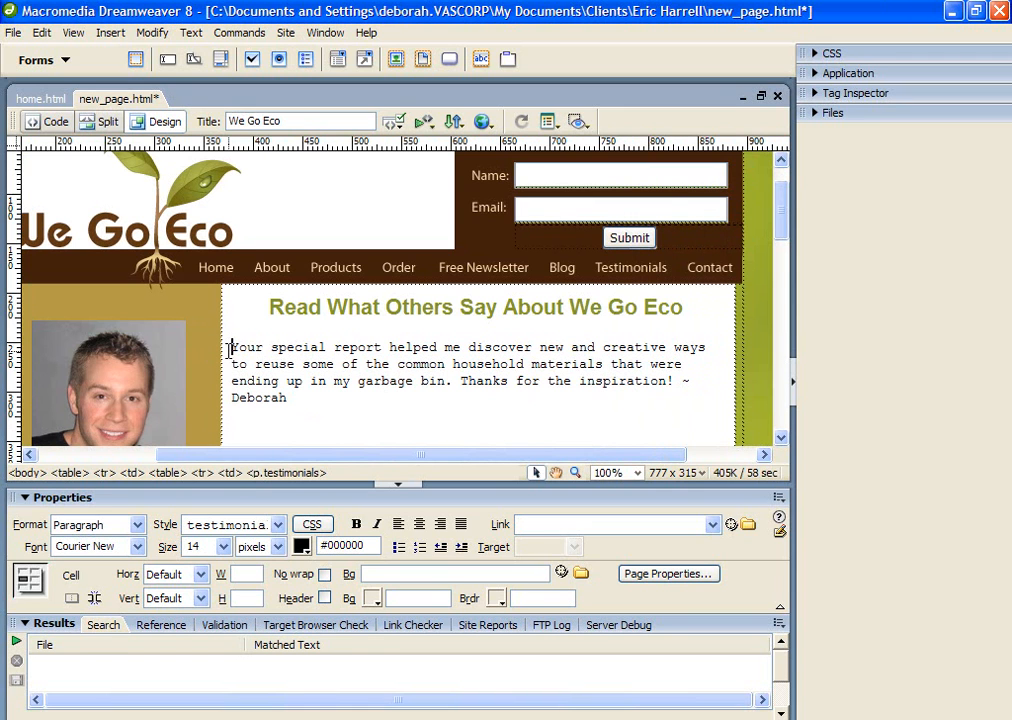
{"action": "scroll", "coordinate": [388, 338], "scroll_direction": "down", "scroll_amount": 1}
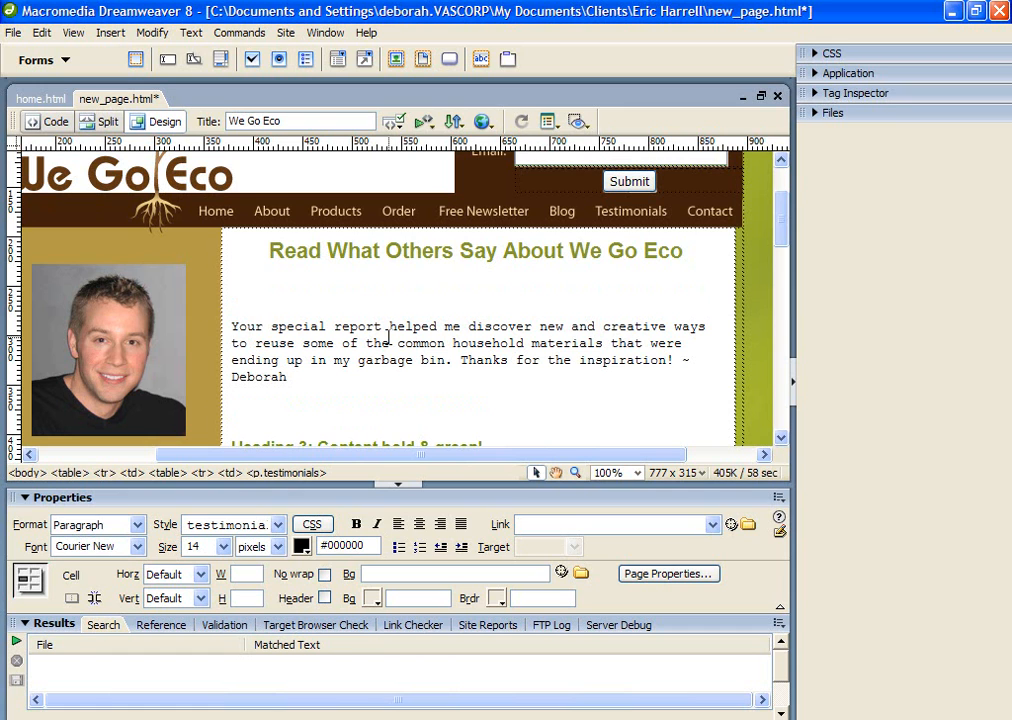
In the empty paragraph below the page title, set up a new table with 1 row, 1 column and a width of 75 percent
{"action": "key", "text": "Up"}
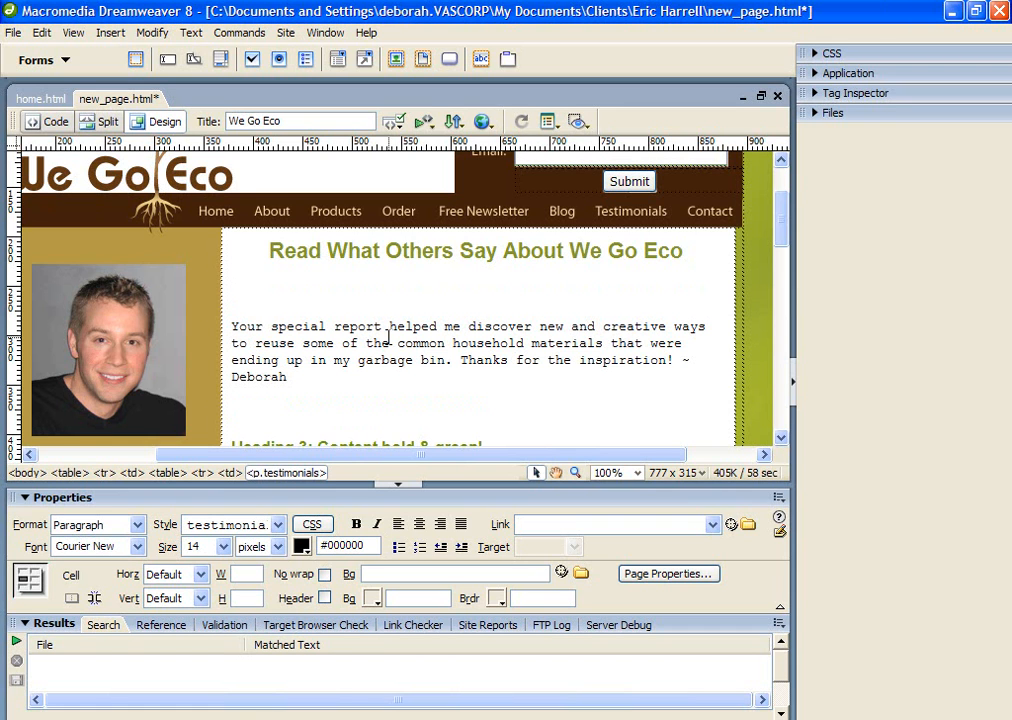
{"action": "left_click", "coordinate": [111, 33]}
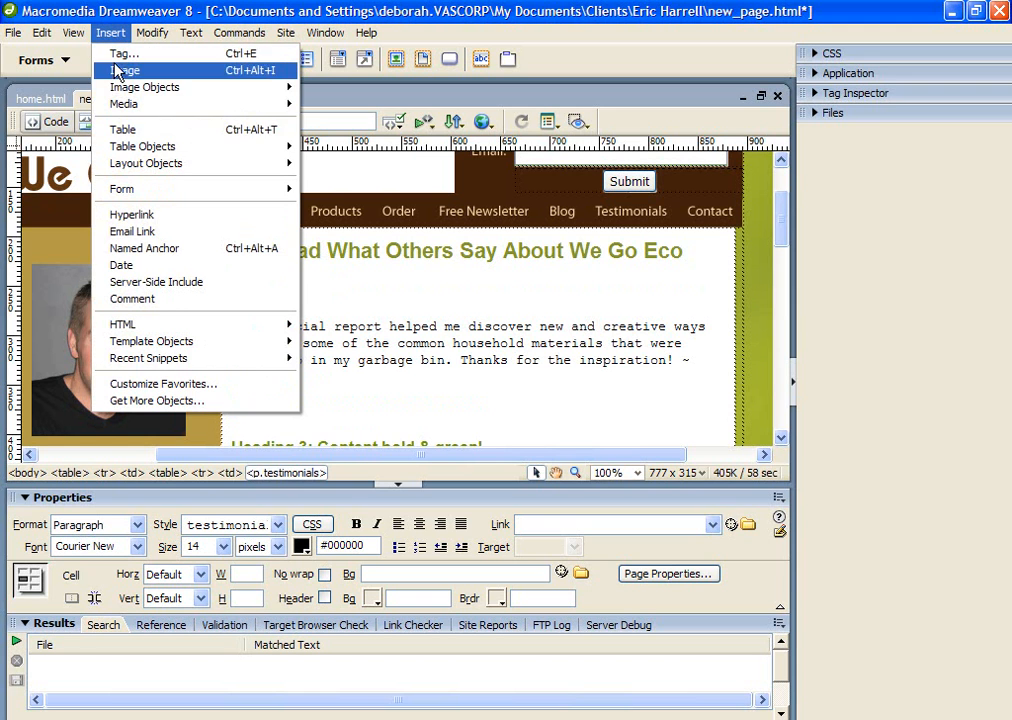
{"action": "left_click", "coordinate": [121, 130]}
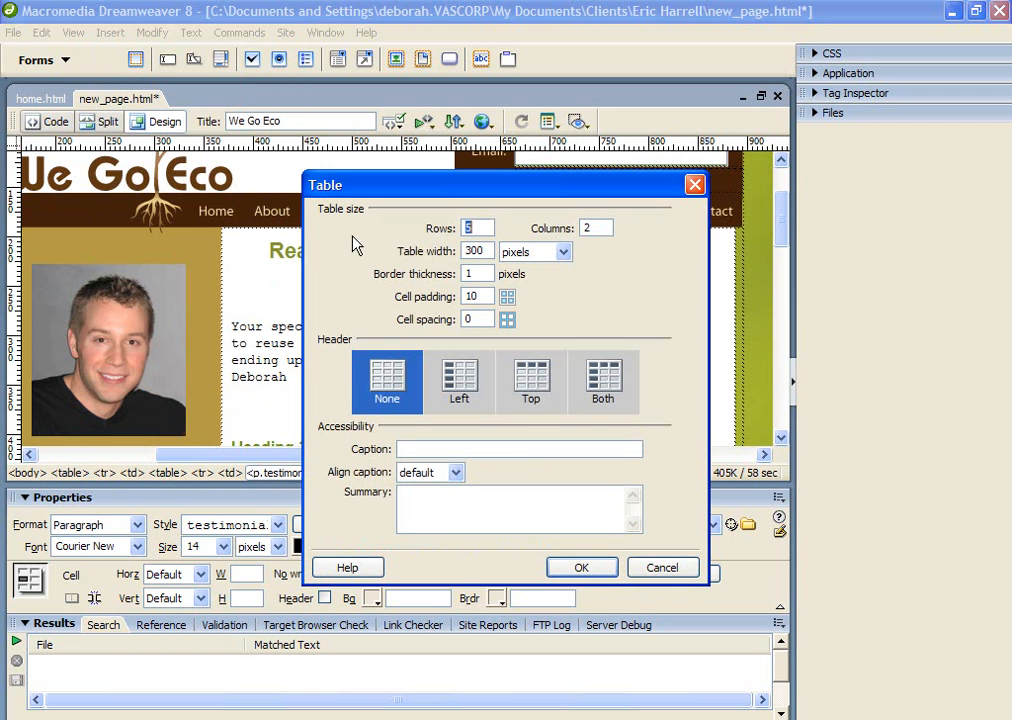
{"action": "type", "text": "1"}
{"action": "key", "text": "Tab"}
{"action": "type", "text": "1"}
{"action": "key", "text": "Tab"}
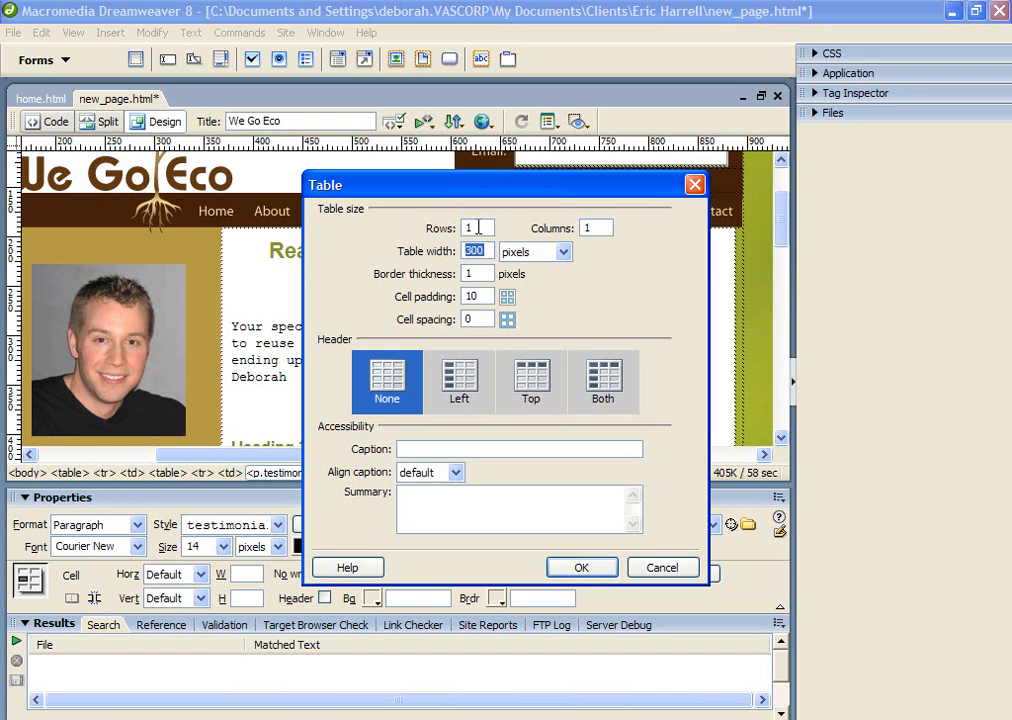
{"action": "type", "text": "75"}
{"action": "left_click", "coordinate": [560, 253]}
{"action": "left_click", "coordinate": [530, 266]}
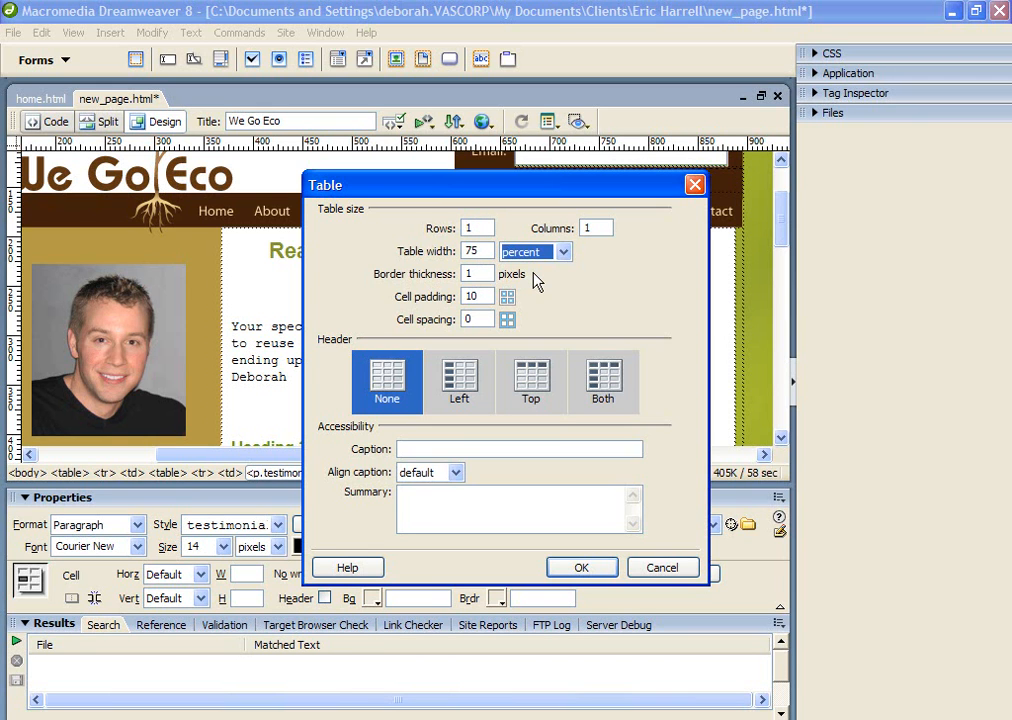
Set the new table's cell padding to 20 and insert it above the testimonial
{"action": "left_click", "coordinate": [473, 273]}
{"action": "left_click", "coordinate": [482, 297]}
{"action": "left_click_drag", "start_coordinate": [482, 297], "coordinate": [463, 309]}
{"action": "type", "text": "20"}
{"action": "left_click", "coordinate": [577, 568]}
{"action": "left_click", "coordinate": [556, 323]}
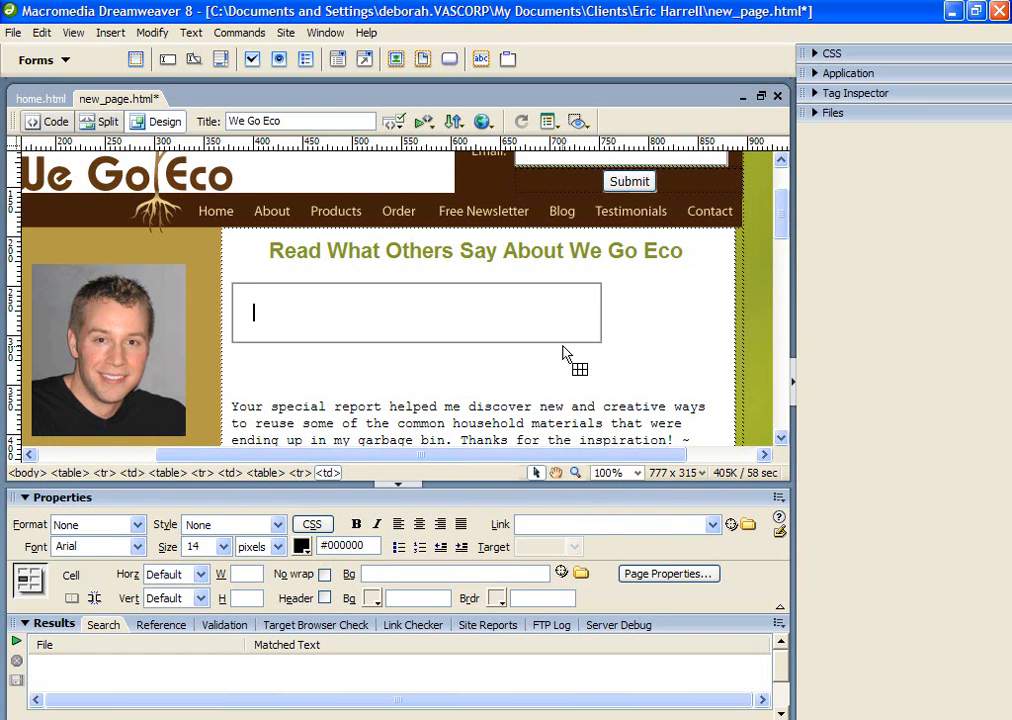
Move the whole testimonial text from its paragraph into the new table's cell
{"action": "scroll", "coordinate": [559, 352], "scroll_direction": "down", "scroll_amount": 2}
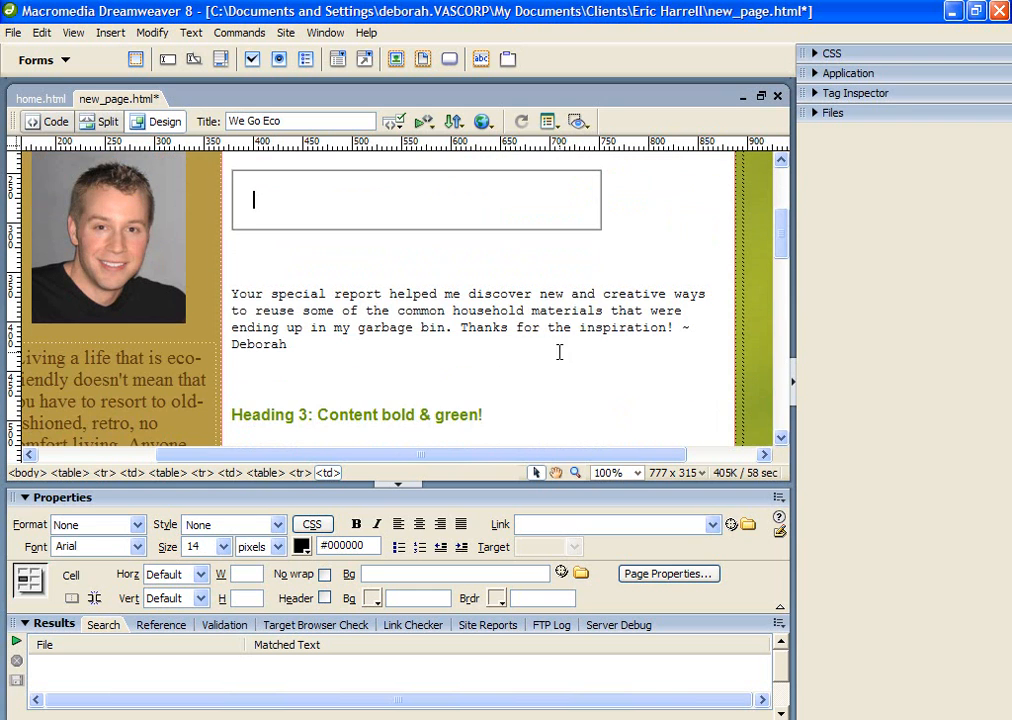
{"action": "left_click_drag", "start_coordinate": [298, 349], "coordinate": [228, 295]}
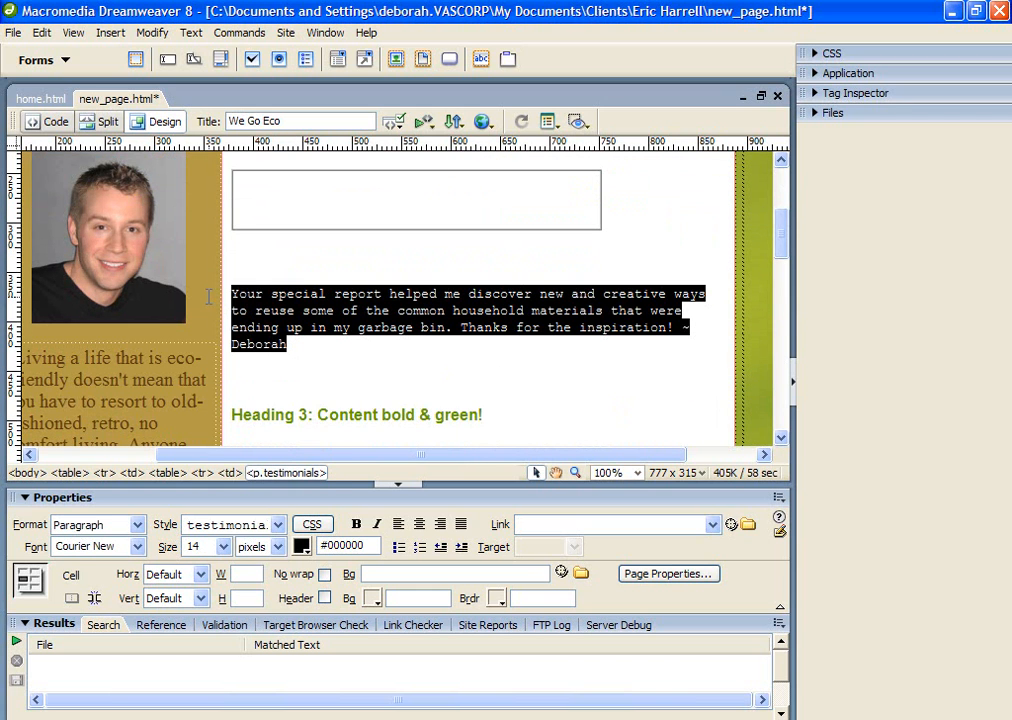
{"action": "key", "text": "ctrl+x"}
{"action": "left_click", "coordinate": [264, 226]}
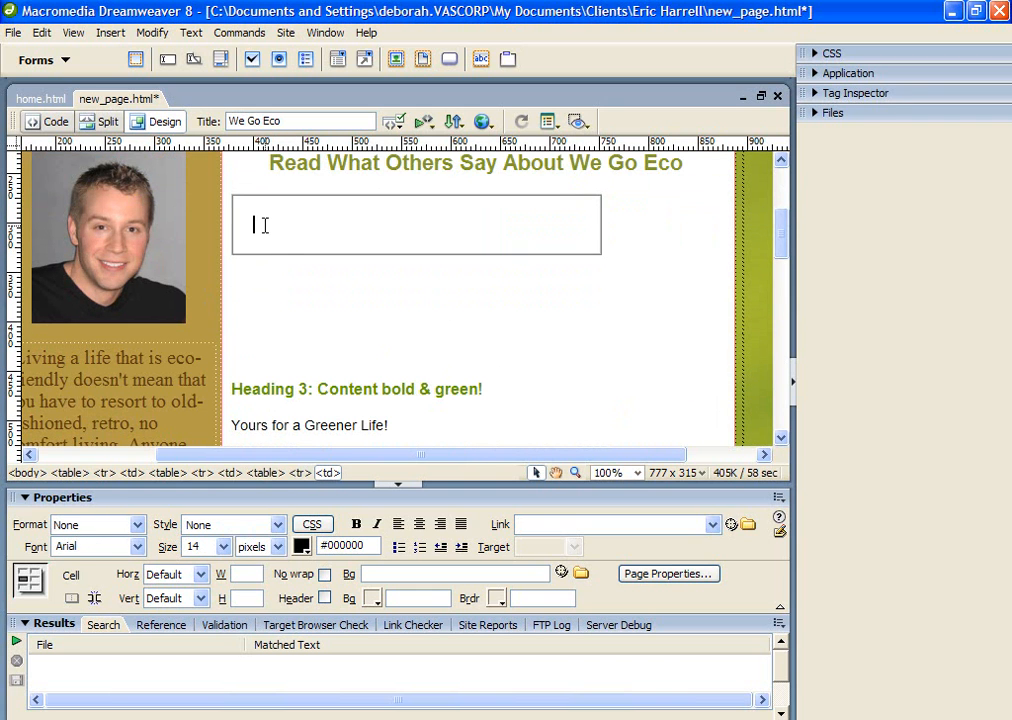
{"action": "key", "text": "ctrl+v"}
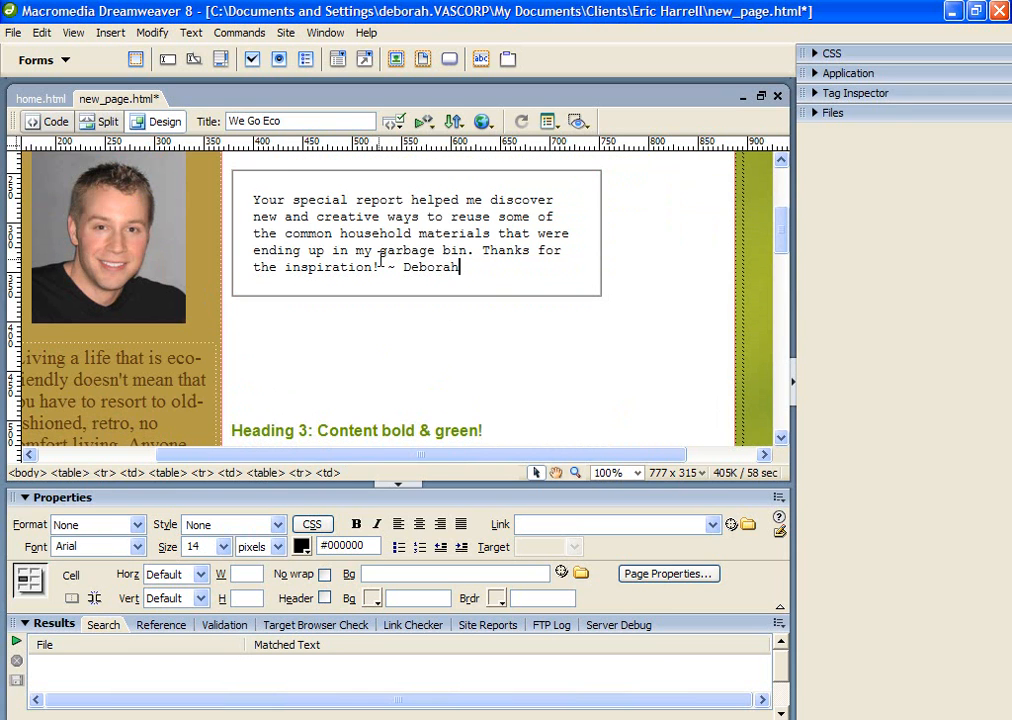
{"action": "left_click", "coordinate": [474, 318]}
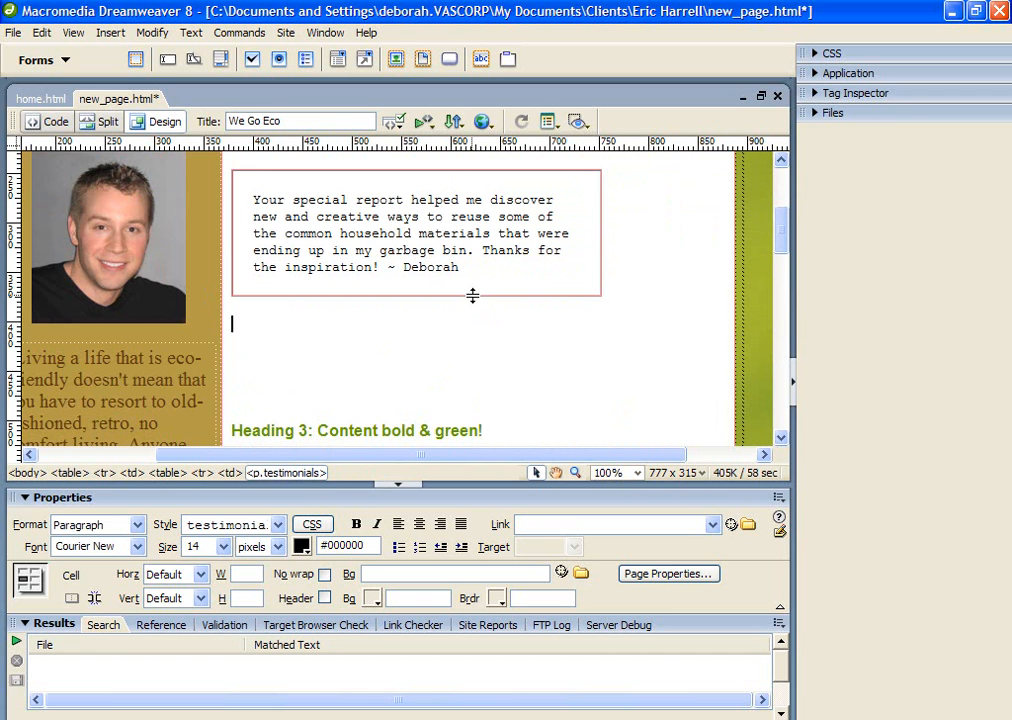
Set the alignment of the testimonial table to Center
{"action": "scroll", "coordinate": [483, 365], "scroll_direction": "up", "scroll_amount": 2}
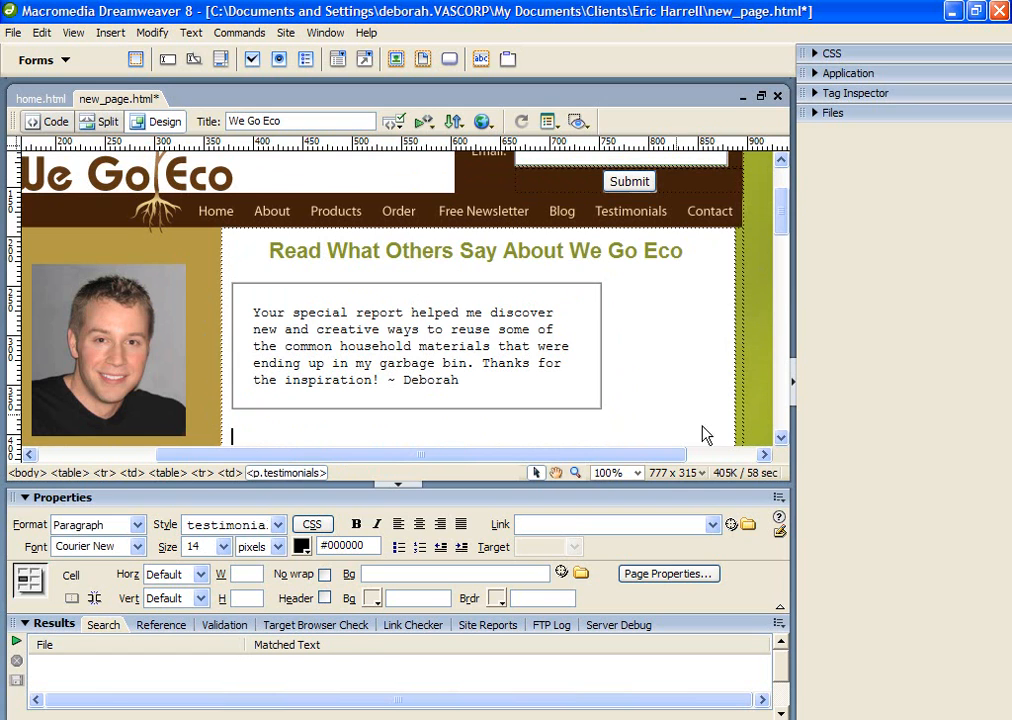
{"action": "left_click", "coordinate": [569, 408]}
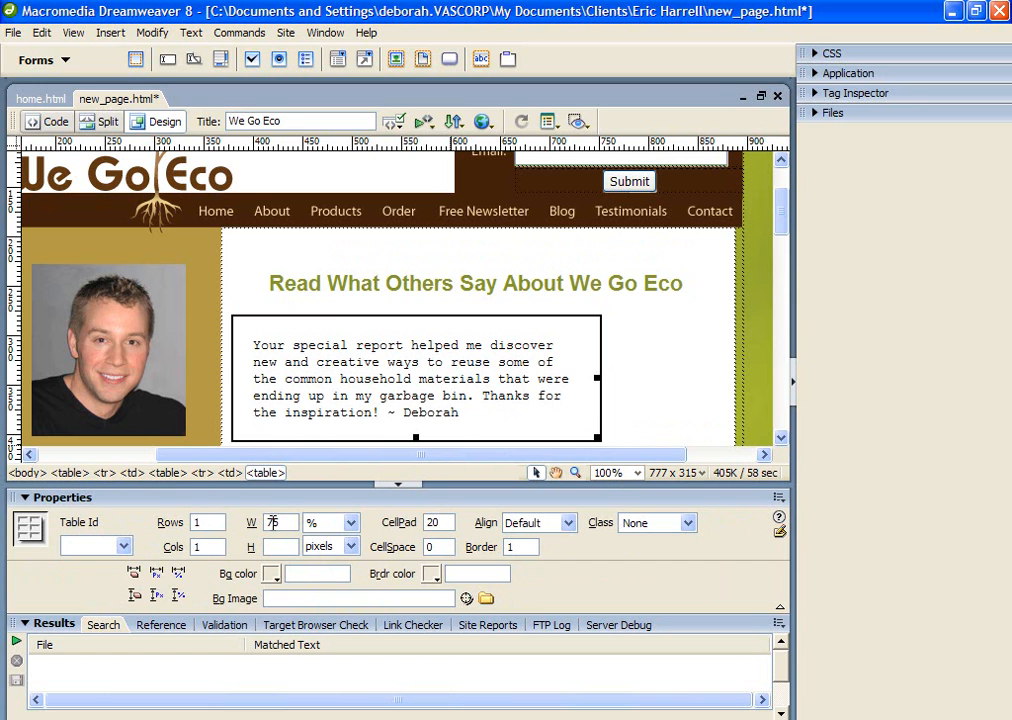
{"action": "left_click", "coordinate": [525, 530]}
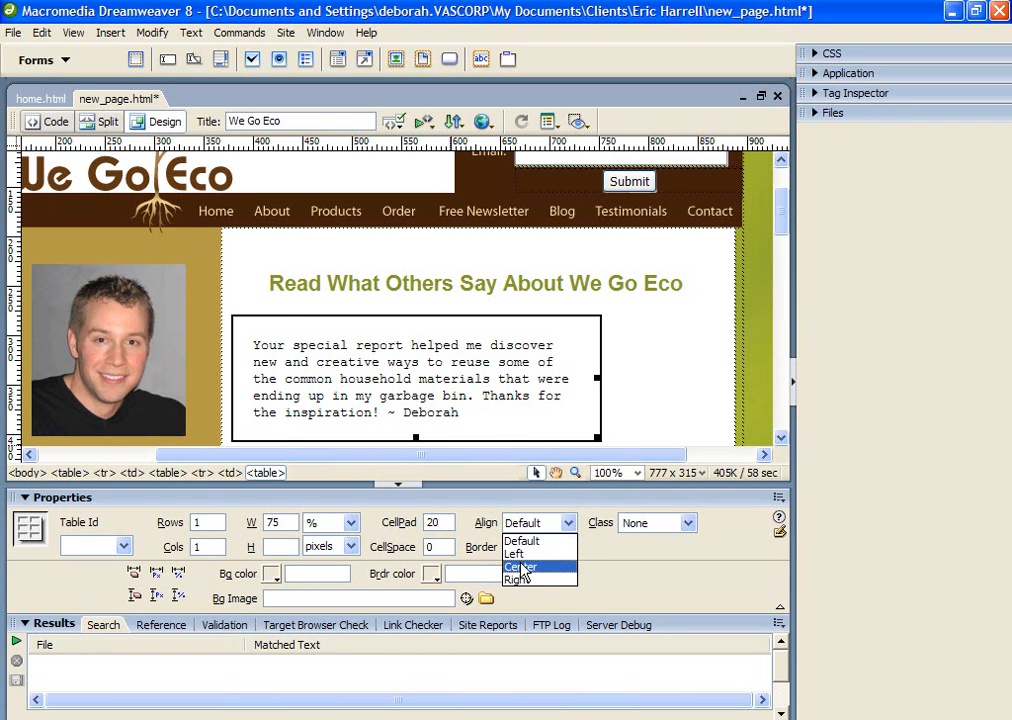
{"action": "left_click", "coordinate": [521, 567]}
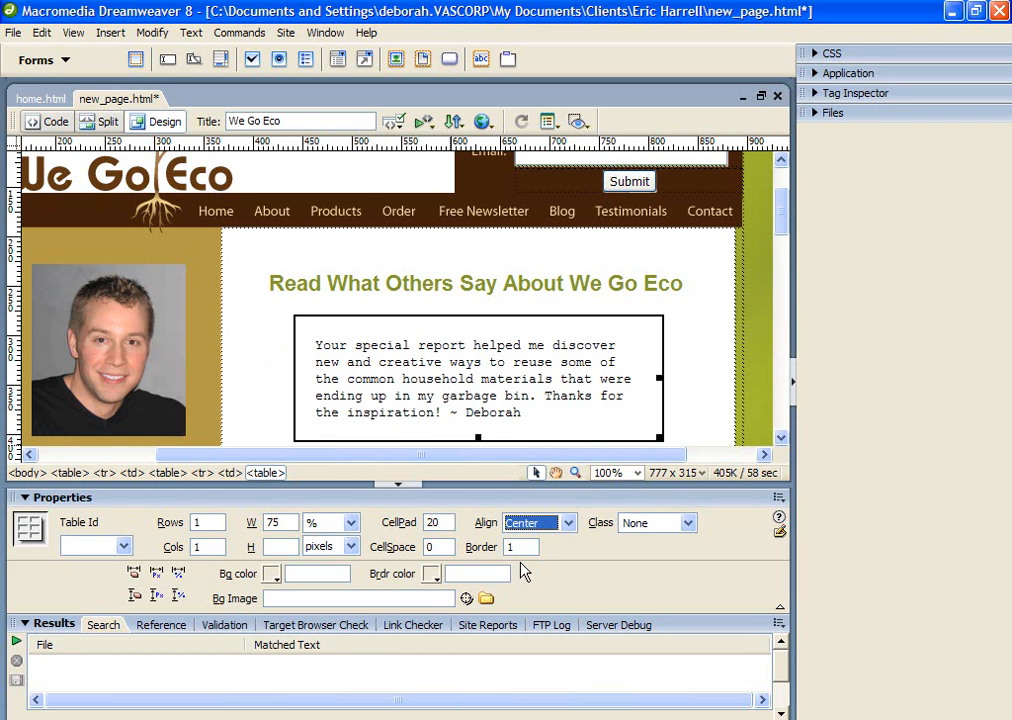
Try centering the whole testimonial text inside the table cell
{"action": "left_click", "coordinate": [523, 411]}
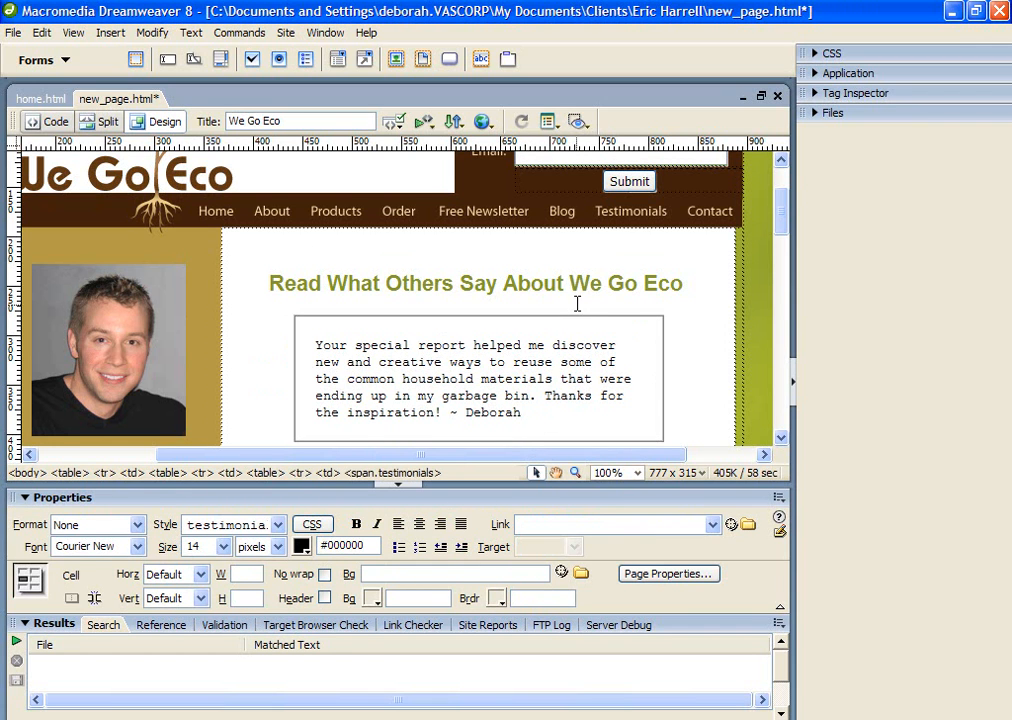
{"action": "left_click_drag", "start_coordinate": [523, 411], "coordinate": [316, 368]}
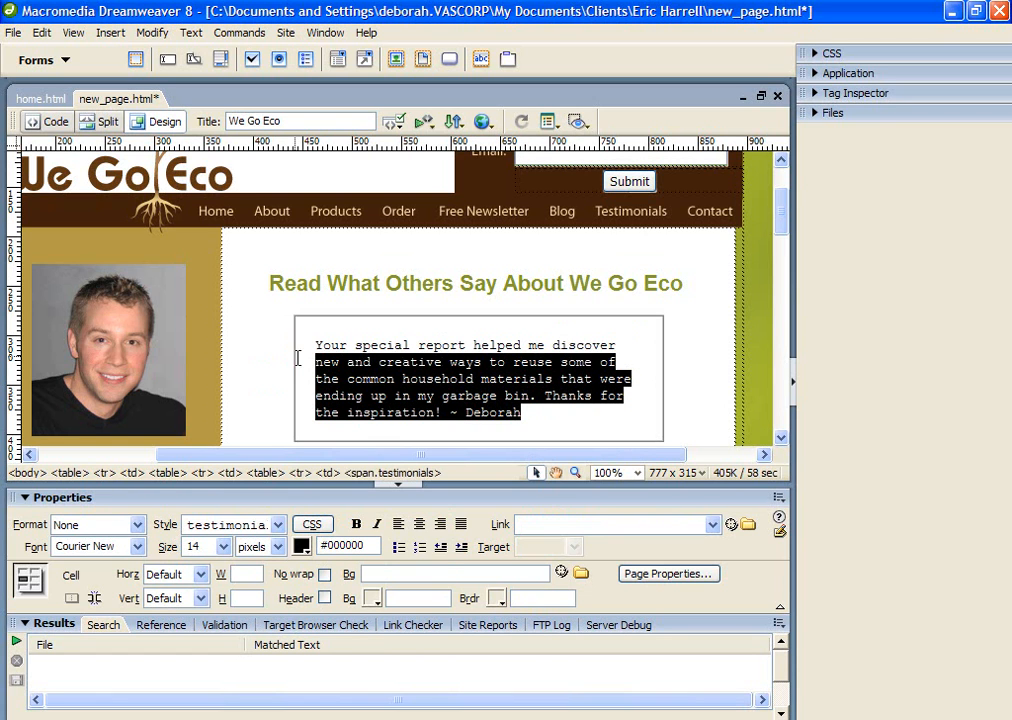
{"action": "left_click", "coordinate": [392, 472]}
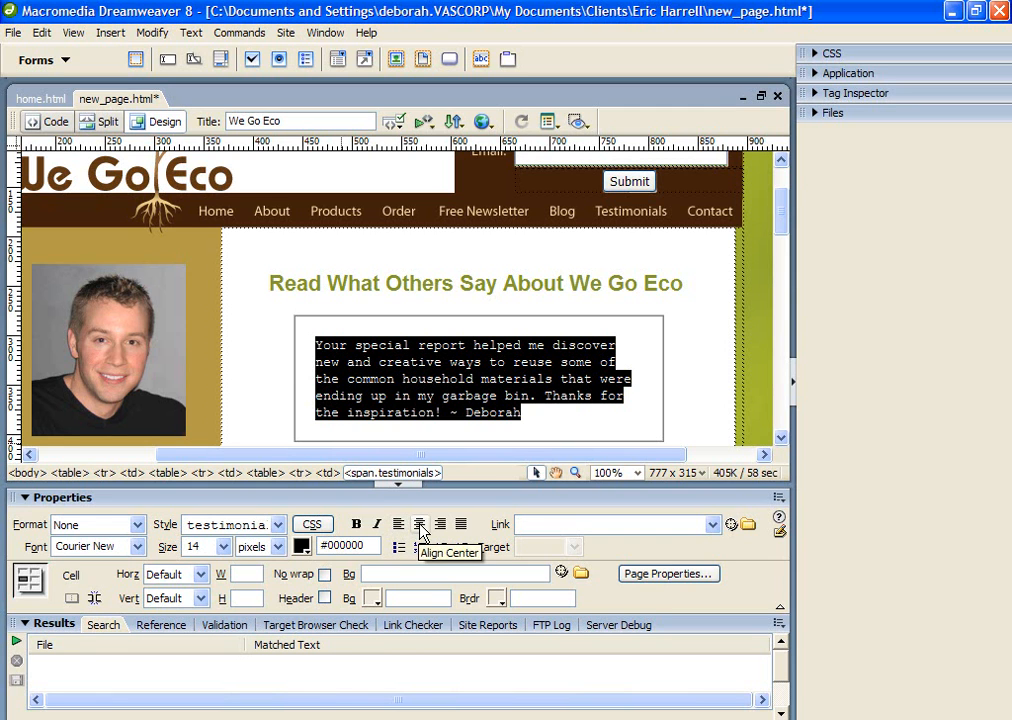
{"action": "left_click", "coordinate": [420, 524]}
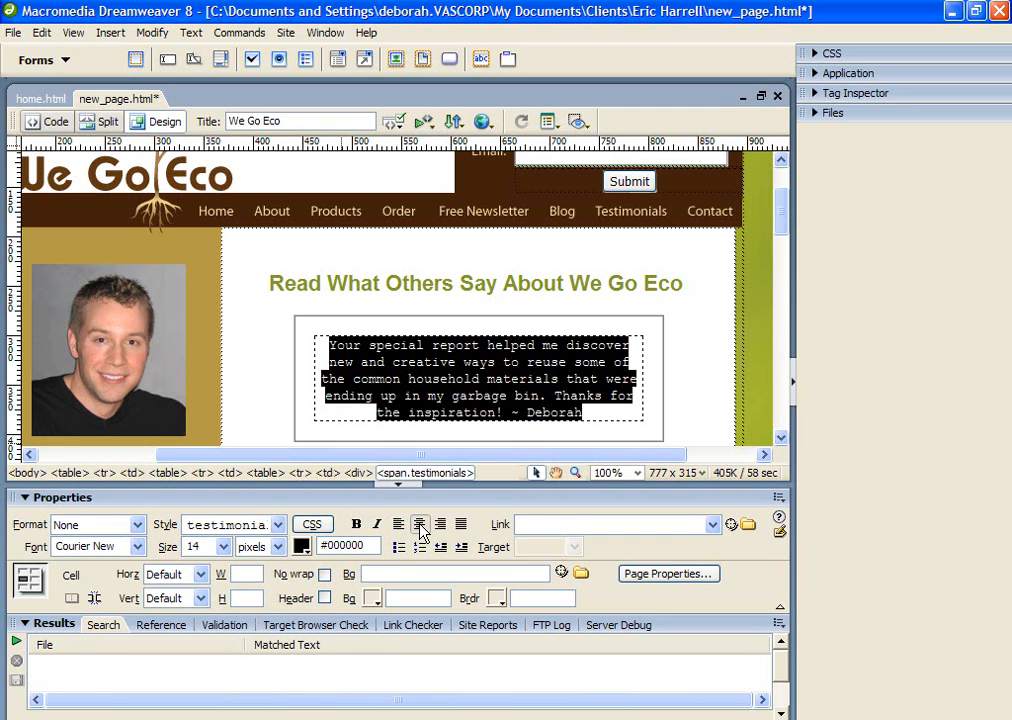
Align the whole testimonial text inside the table cell to the left
{"action": "left_click", "coordinate": [518, 412]}
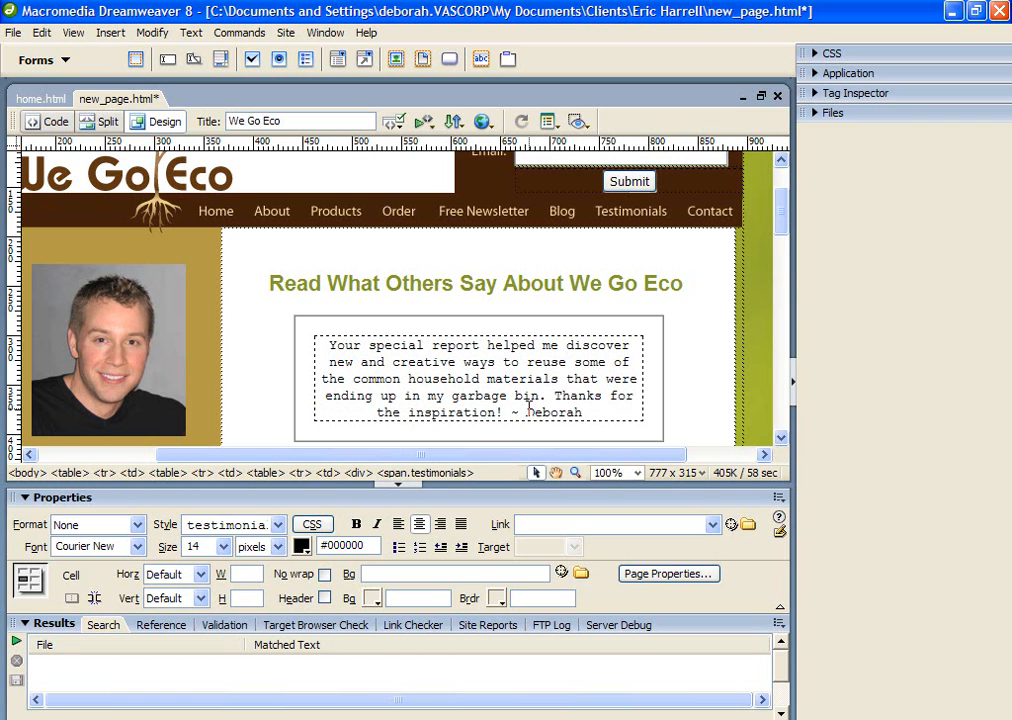
{"action": "left_click_drag", "start_coordinate": [583, 413], "coordinate": [278, 357]}
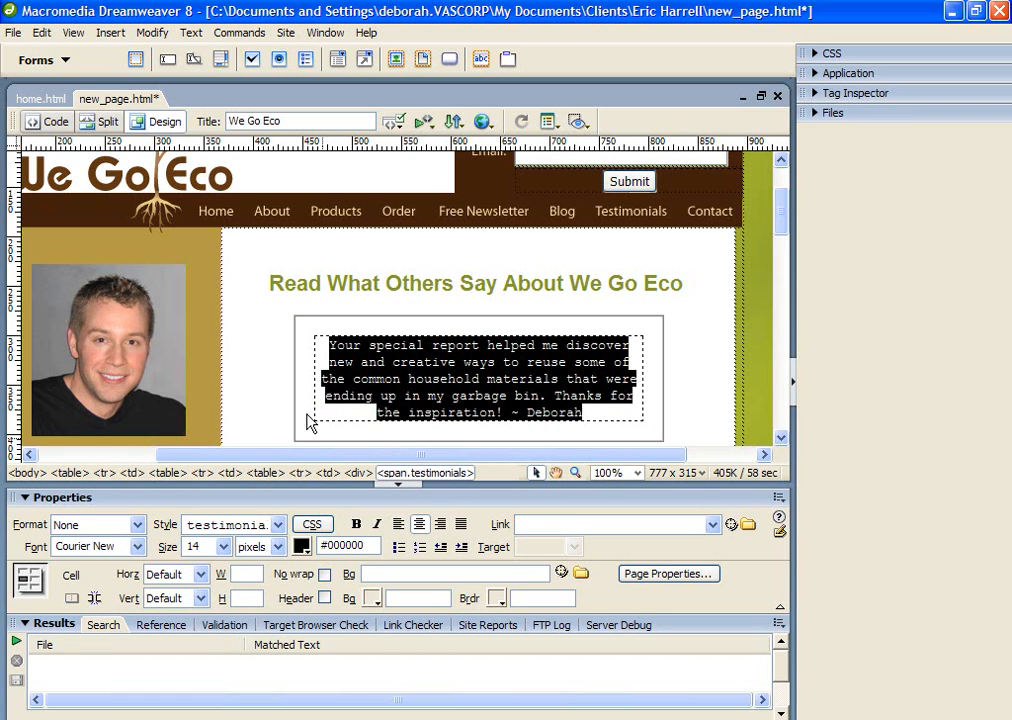
{"action": "left_click", "coordinate": [399, 526]}
{"action": "left_click", "coordinate": [458, 396]}
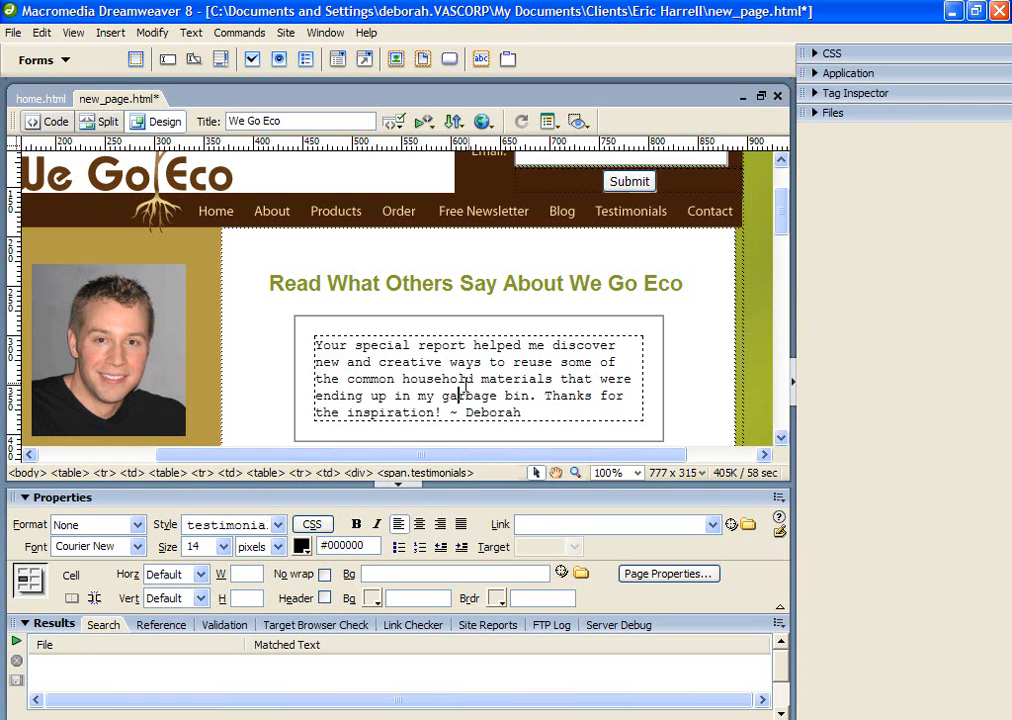
{"action": "left_click", "coordinate": [700, 322]}
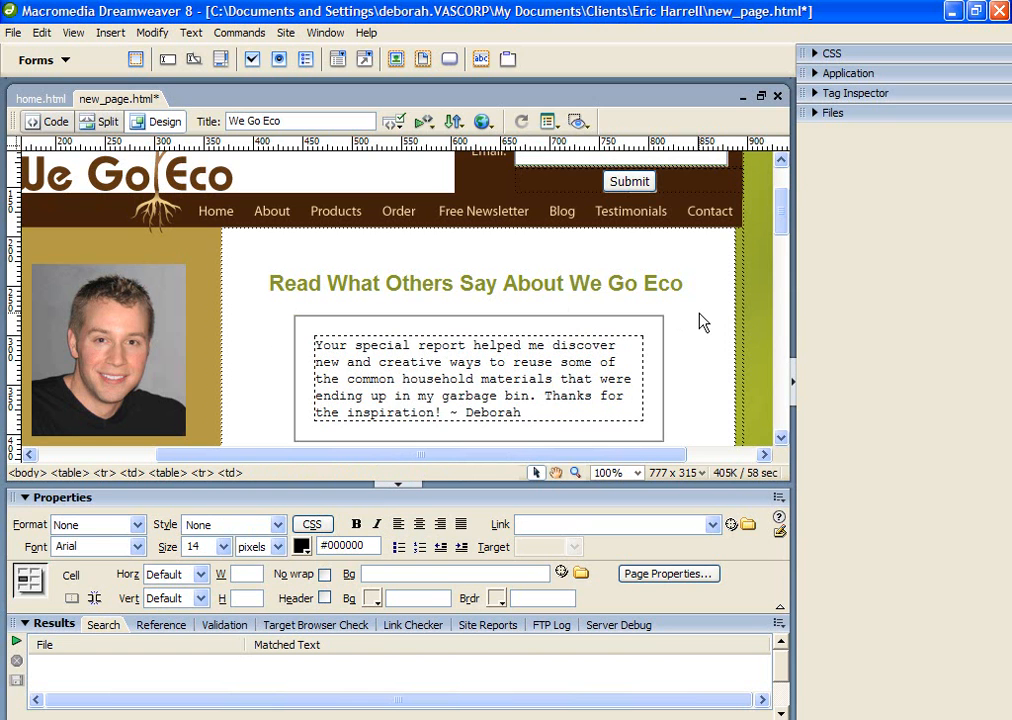
Set the border color of the testimonial table to dark brown #330000
{"action": "scroll", "coordinate": [682, 321], "scroll_direction": "down", "scroll_amount": 2}
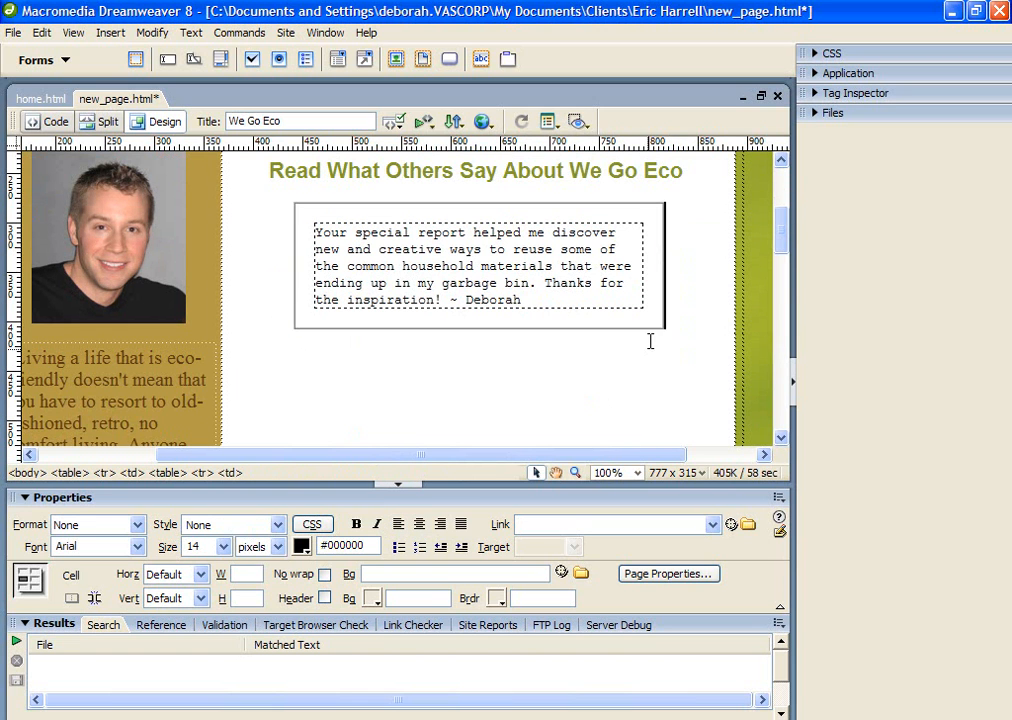
{"action": "scroll", "coordinate": [619, 385], "scroll_direction": "up", "scroll_amount": 1}
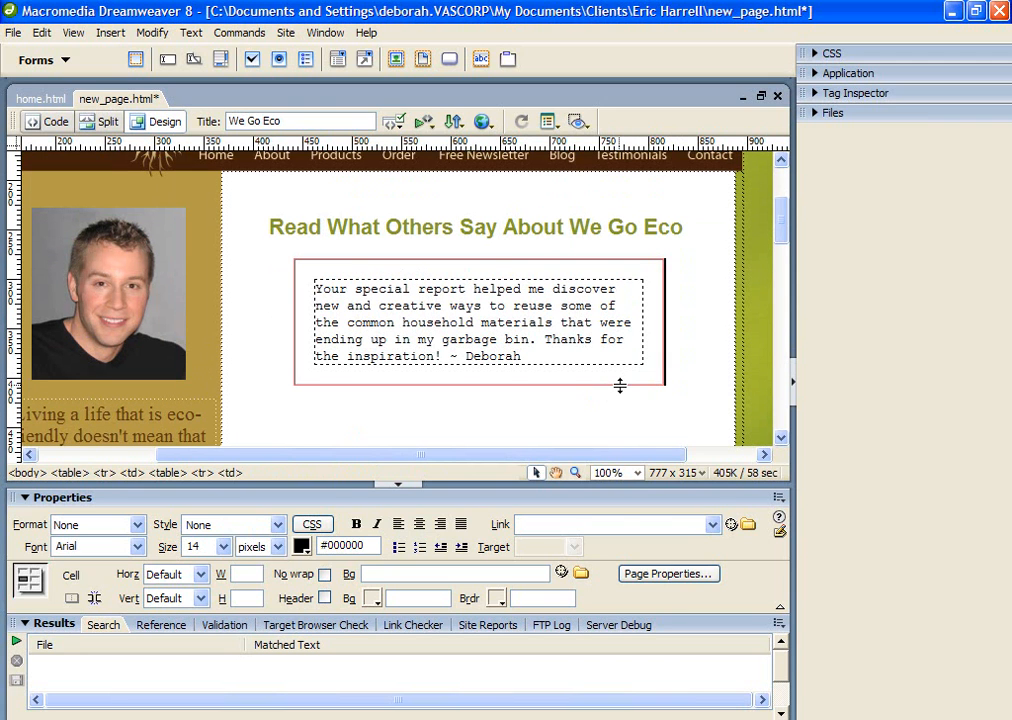
{"action": "left_click", "coordinate": [619, 385]}
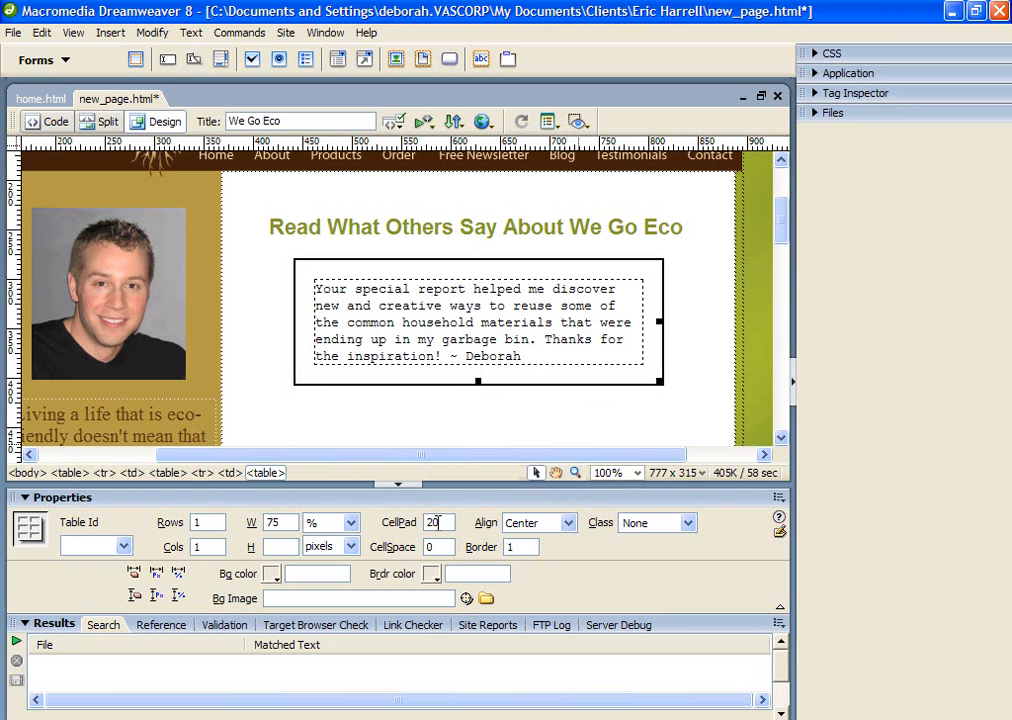
{"action": "left_click", "coordinate": [433, 574]}
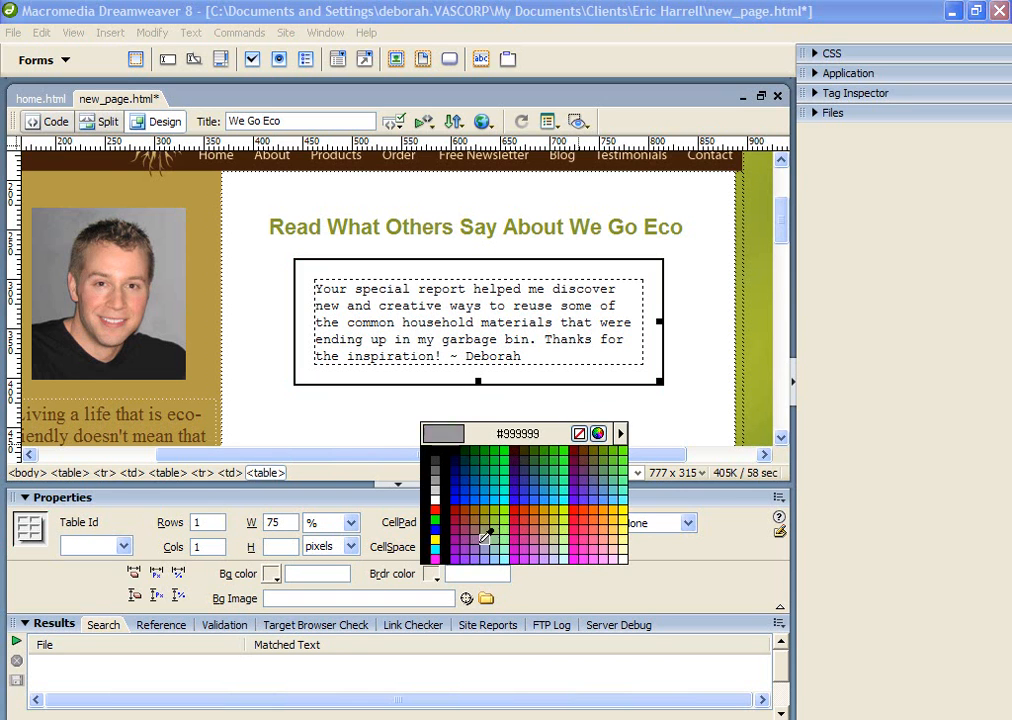
{"action": "left_click", "coordinate": [514, 452]}
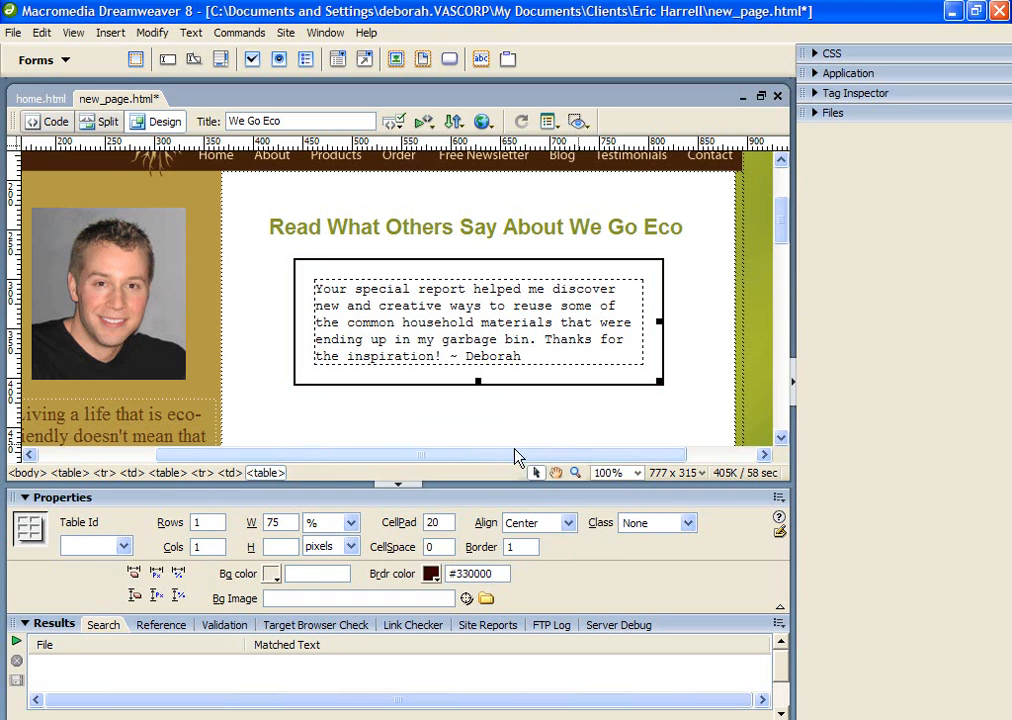
{"action": "left_click", "coordinate": [470, 411]}
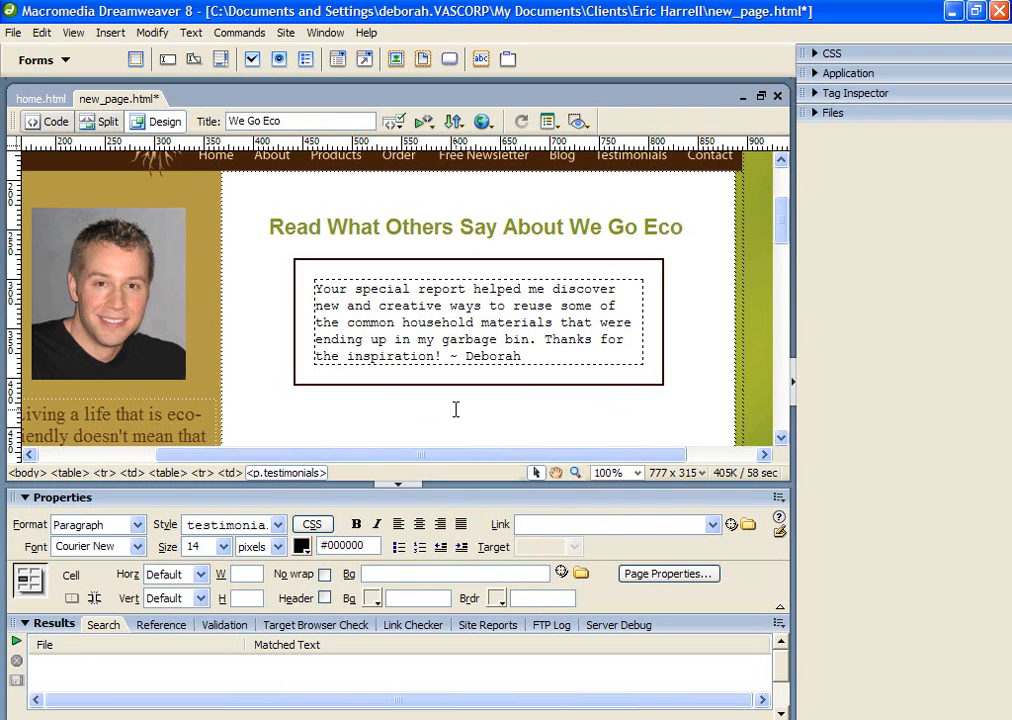
{"action": "scroll", "coordinate": [458, 411], "scroll_direction": "up", "scroll_amount": 2}
{"action": "scroll", "coordinate": [456, 410], "scroll_direction": "down", "scroll_amount": 1}
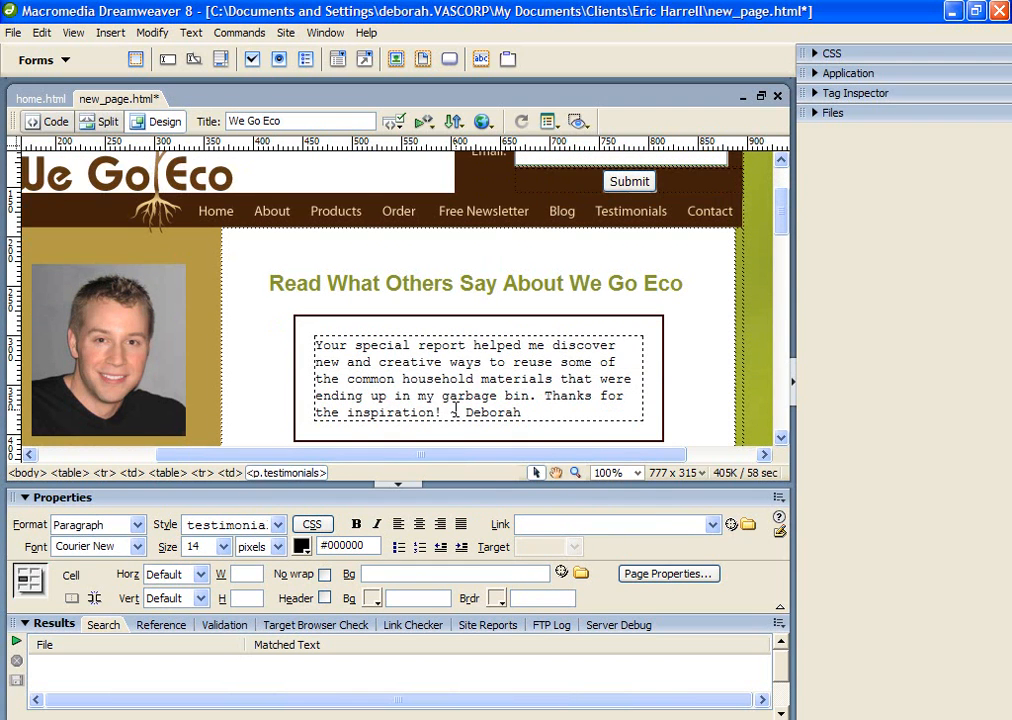
{"action": "left_click", "coordinate": [455, 440]}
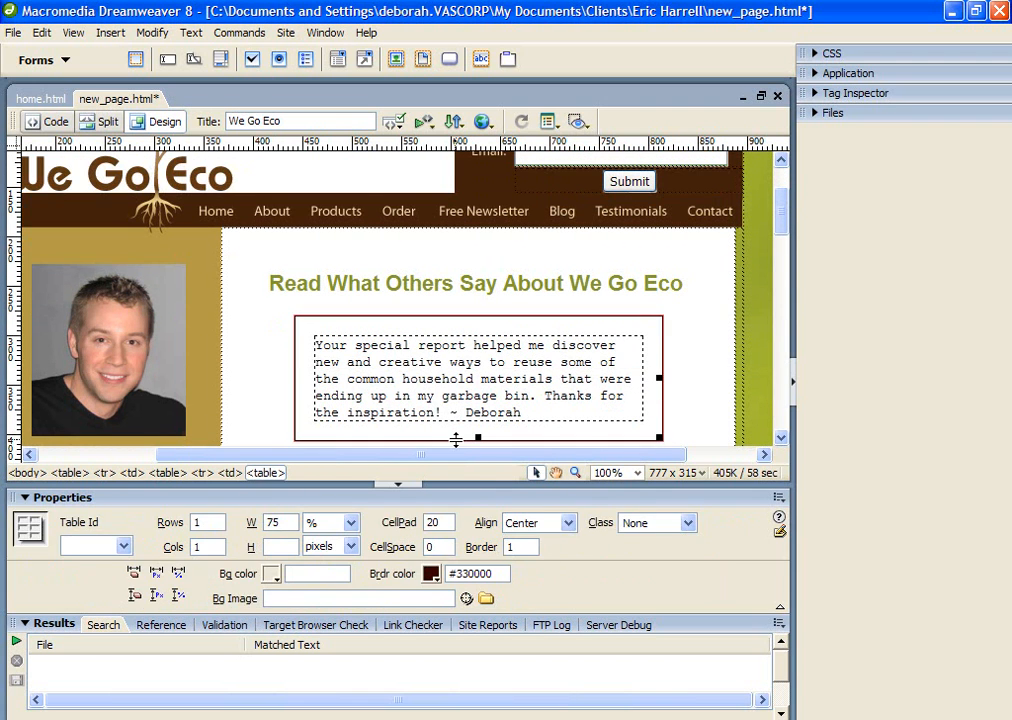
{"action": "double_click", "coordinate": [460, 573]}
{"action": "left_click", "coordinate": [476, 380]}
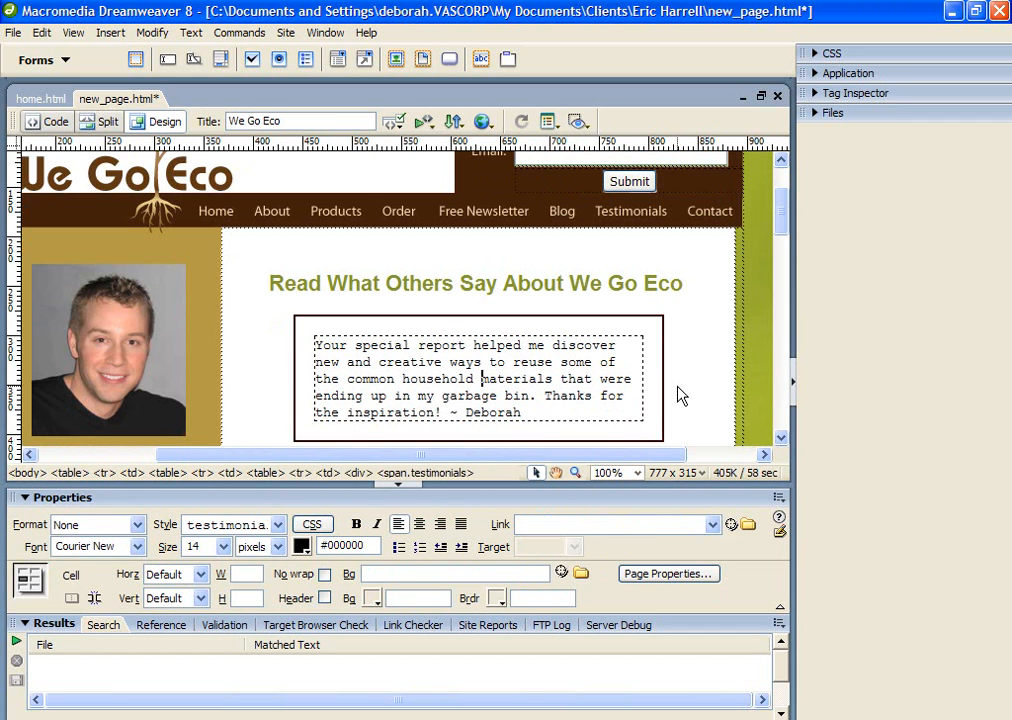
Set the background color of the testimonial table to light yellow #FFFFCC
{"action": "scroll", "coordinate": [675, 400], "scroll_direction": "down", "scroll_amount": 1}
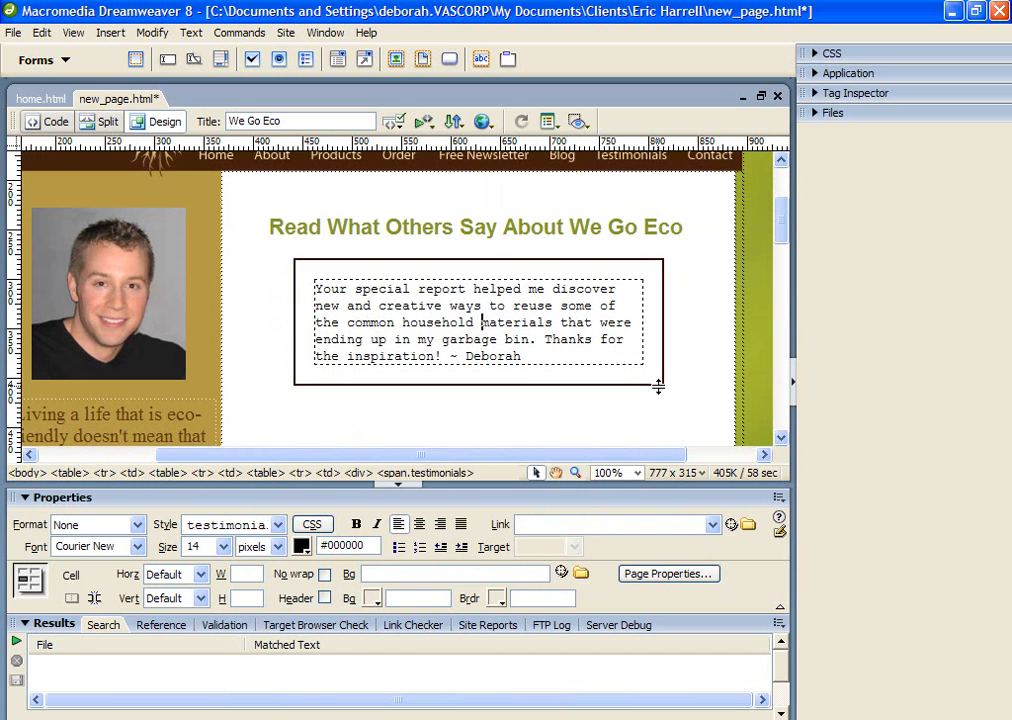
{"action": "left_click", "coordinate": [657, 386]}
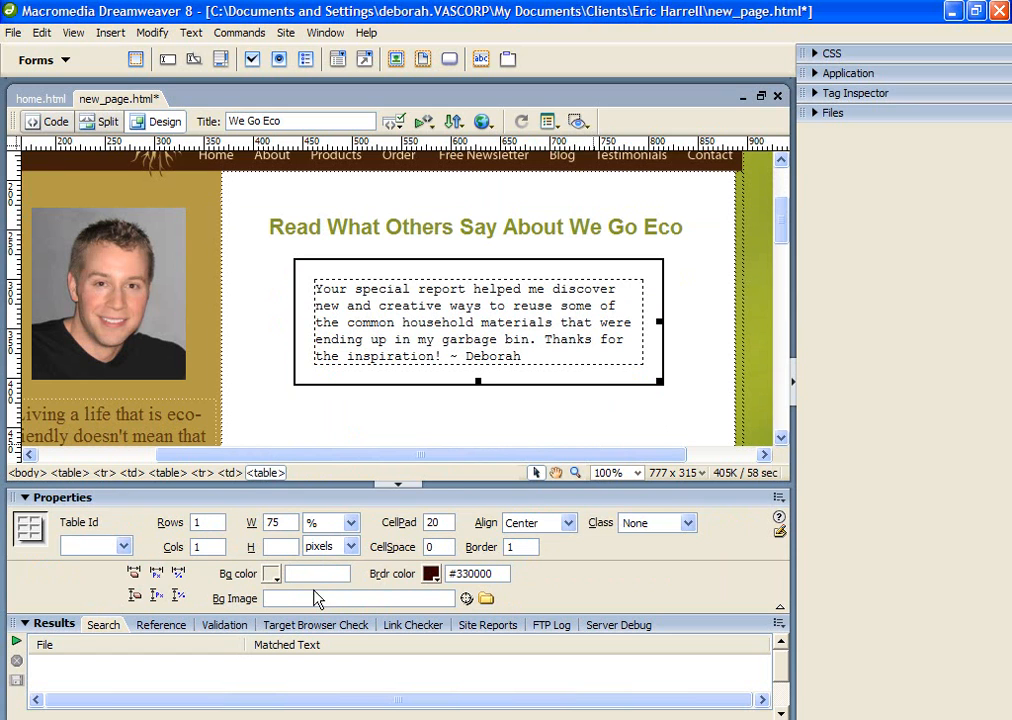
{"action": "left_click", "coordinate": [272, 574]}
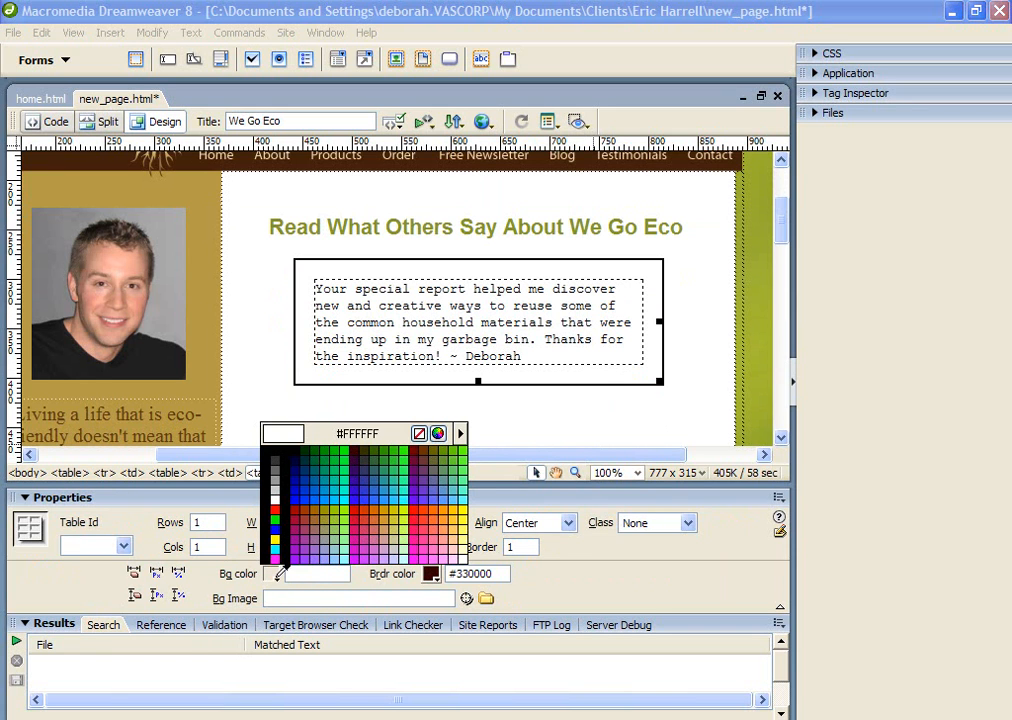
{"action": "left_click", "coordinate": [461, 551]}
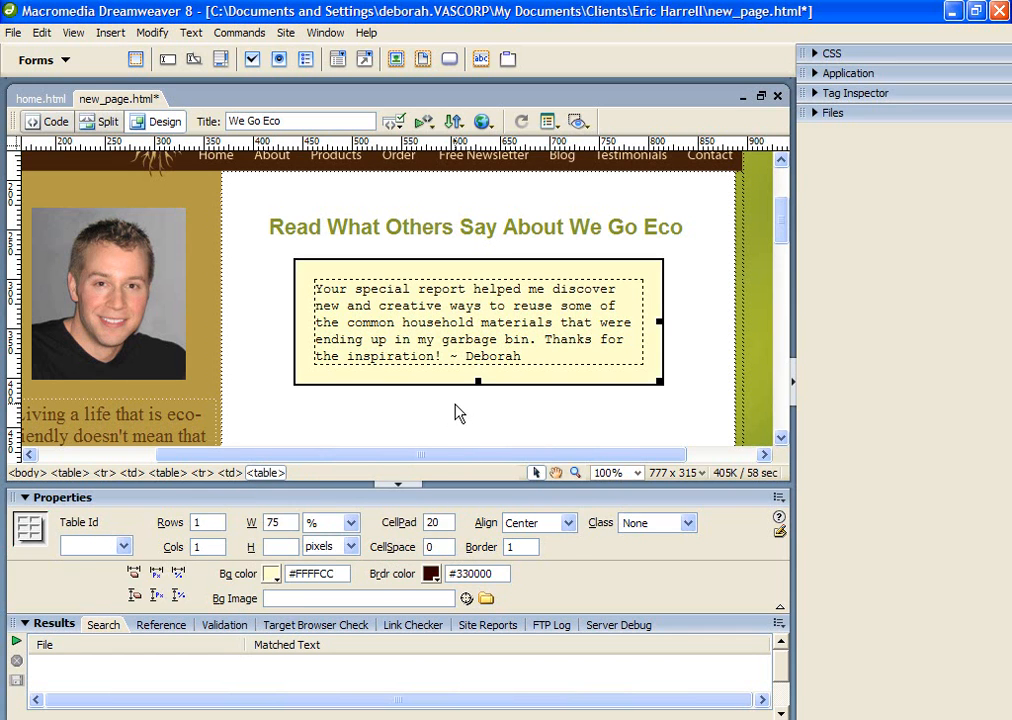
{"action": "left_click", "coordinate": [455, 404]}
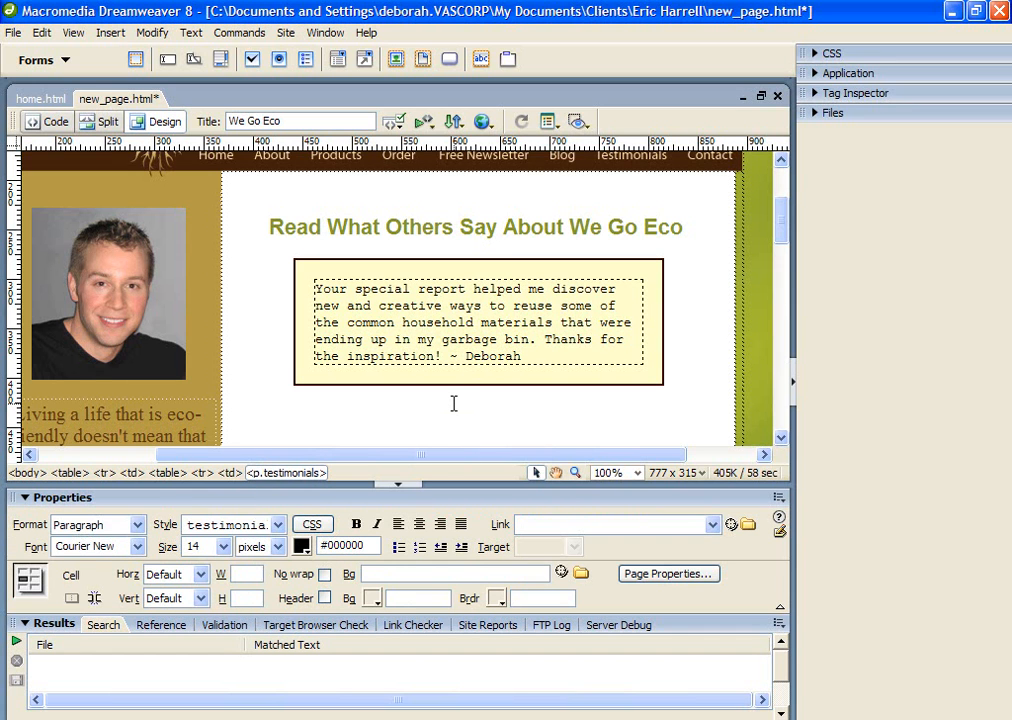
Copy the whole testimonial table and paste a duplicate below it, separated by a blank paragraph
{"action": "scroll", "coordinate": [453, 403], "scroll_direction": "down", "scroll_amount": 2}
{"action": "scroll", "coordinate": [453, 403], "scroll_direction": "up", "scroll_amount": 2}
{"action": "scroll", "coordinate": [452, 402], "scroll_direction": "down", "scroll_amount": 3}
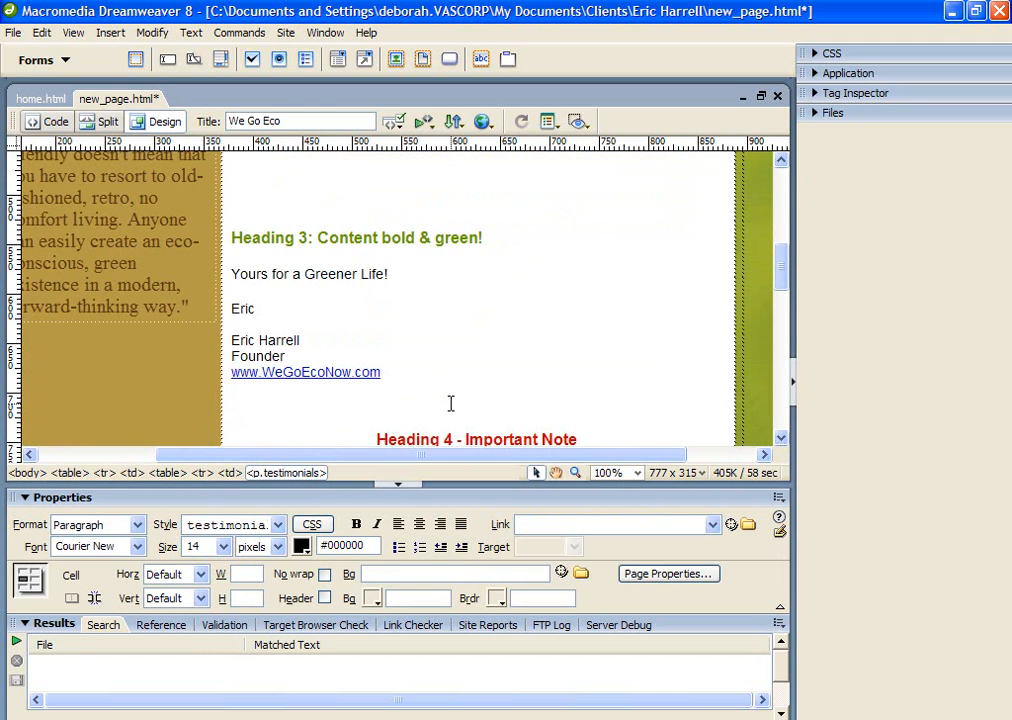
{"action": "scroll", "coordinate": [445, 402], "scroll_direction": "up", "scroll_amount": 3}
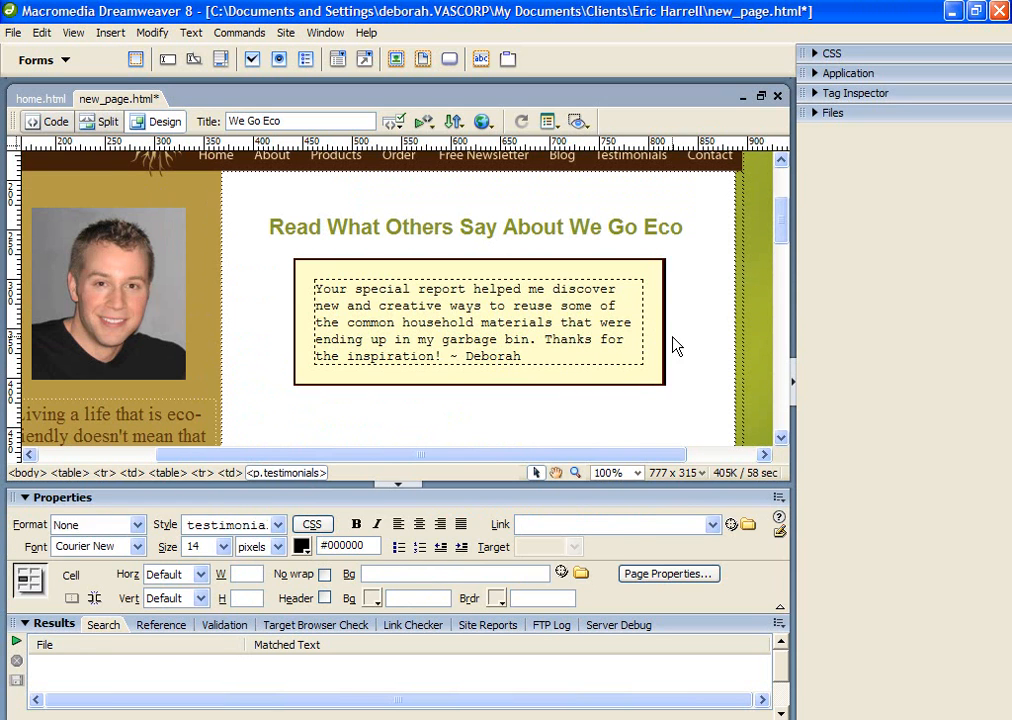
{"action": "left_click", "coordinate": [643, 350]}
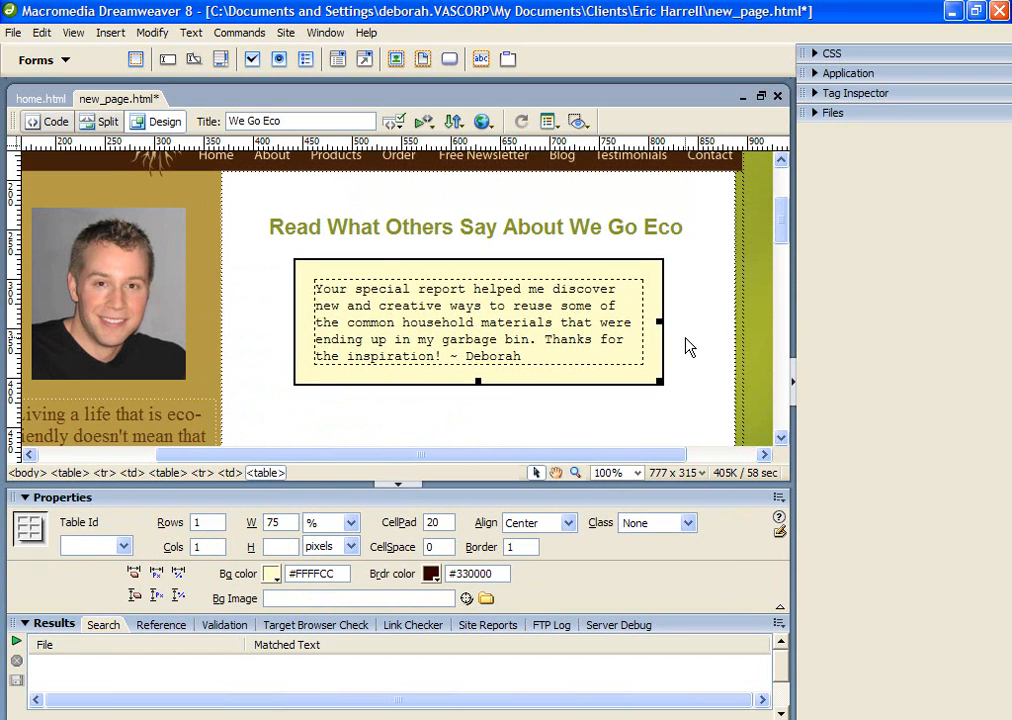
{"action": "left_click", "coordinate": [689, 347]}
{"action": "scroll", "coordinate": [689, 347], "scroll_direction": "down", "scroll_amount": 1}
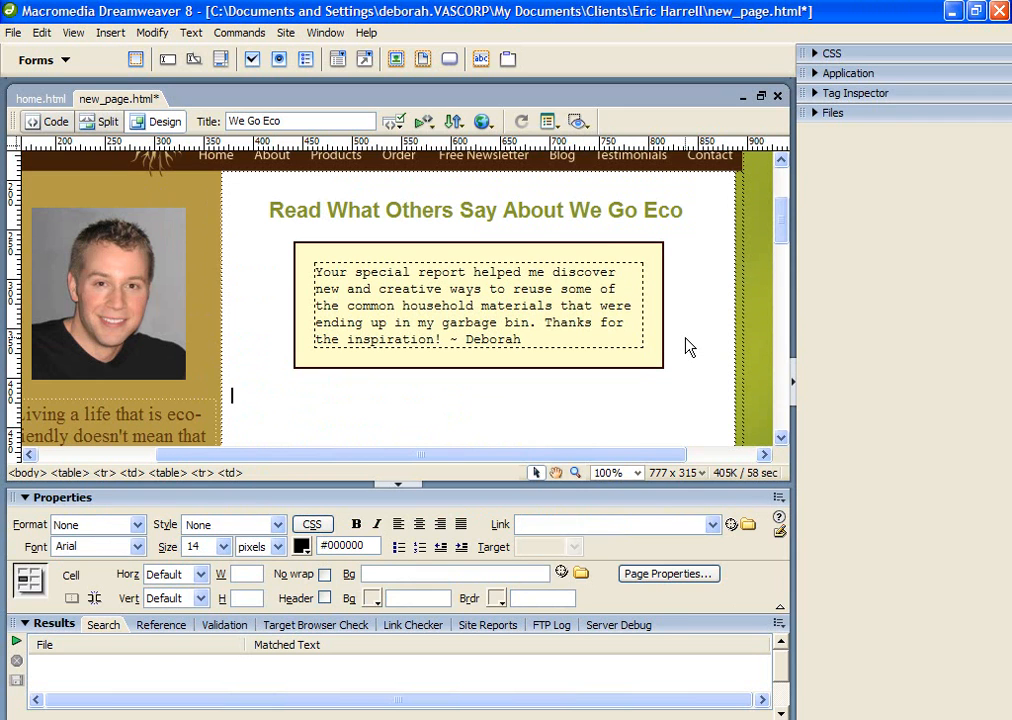
{"action": "scroll", "coordinate": [689, 347], "scroll_direction": "down", "scroll_amount": 1}
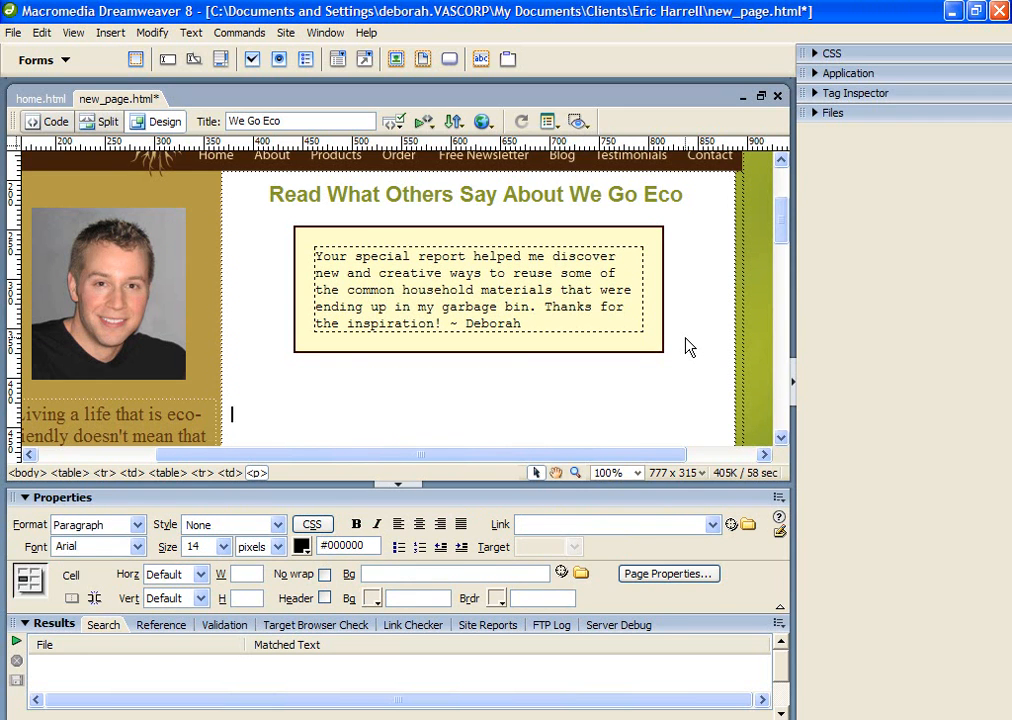
{"action": "key", "text": "ctrl+v"}
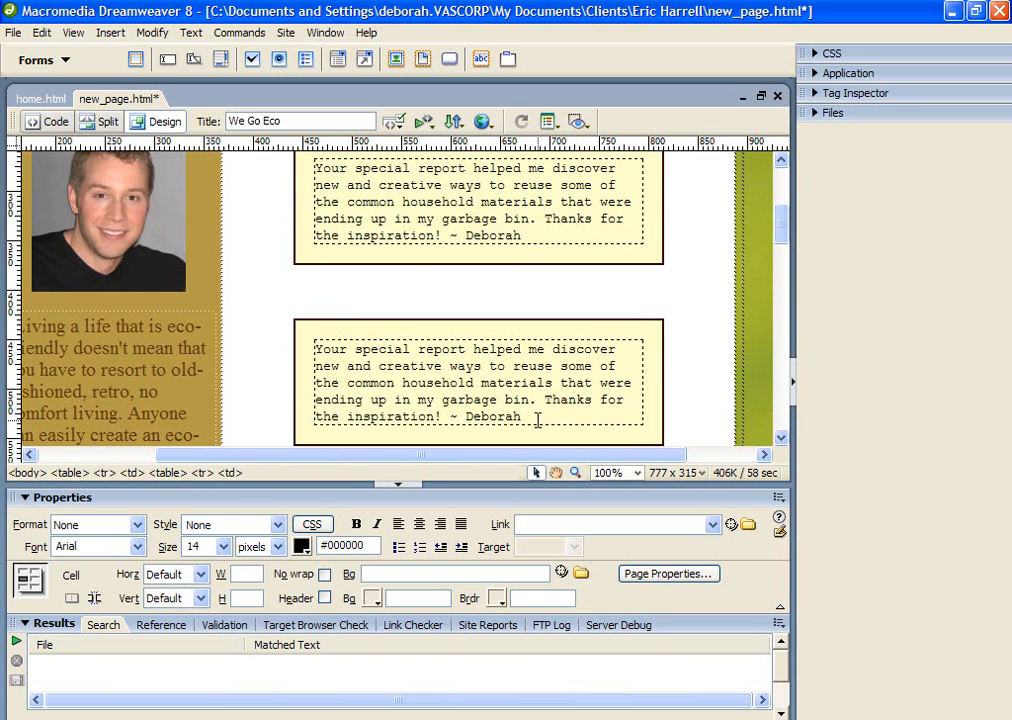
Replace the testimonial wording in the duplicated table with "Change the text of the testimonial", keeping the signature
{"action": "left_click_drag", "start_coordinate": [441, 417], "coordinate": [314, 362]}
{"action": "type", "text": "Change the tex"}
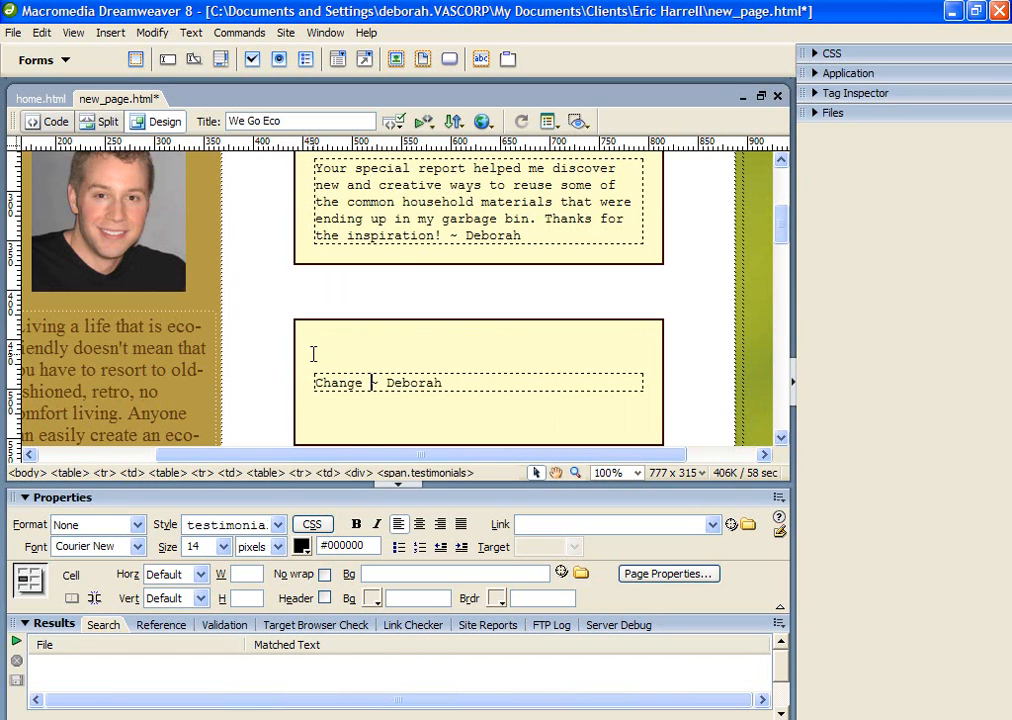
{"action": "type", "text": "t of the testi"}
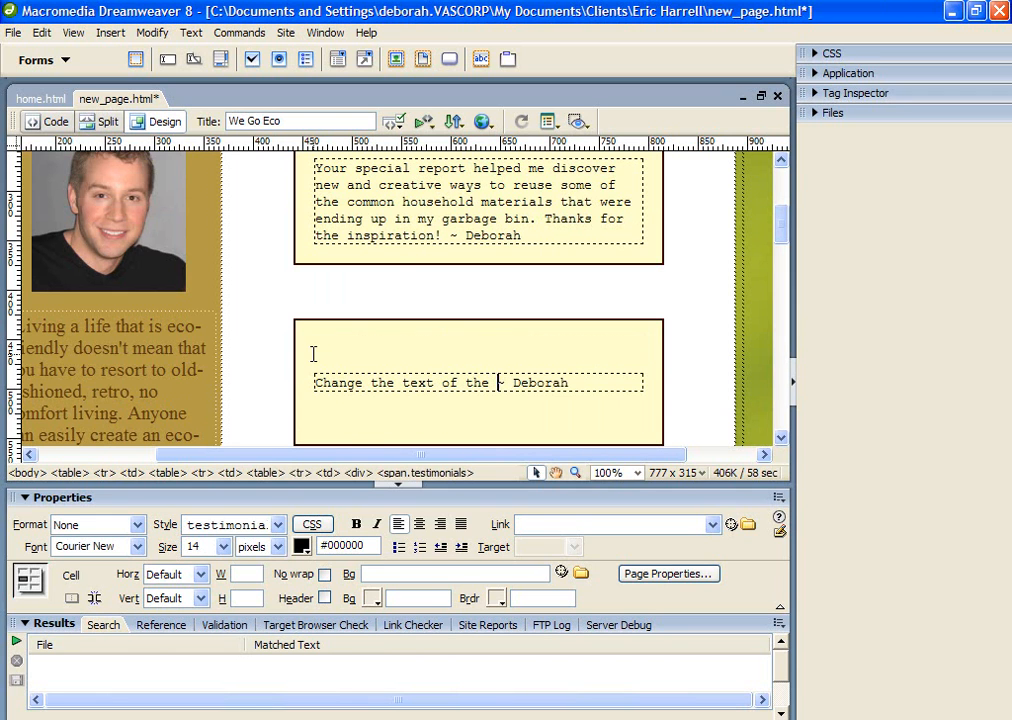
{"action": "type", "text": "monial"}
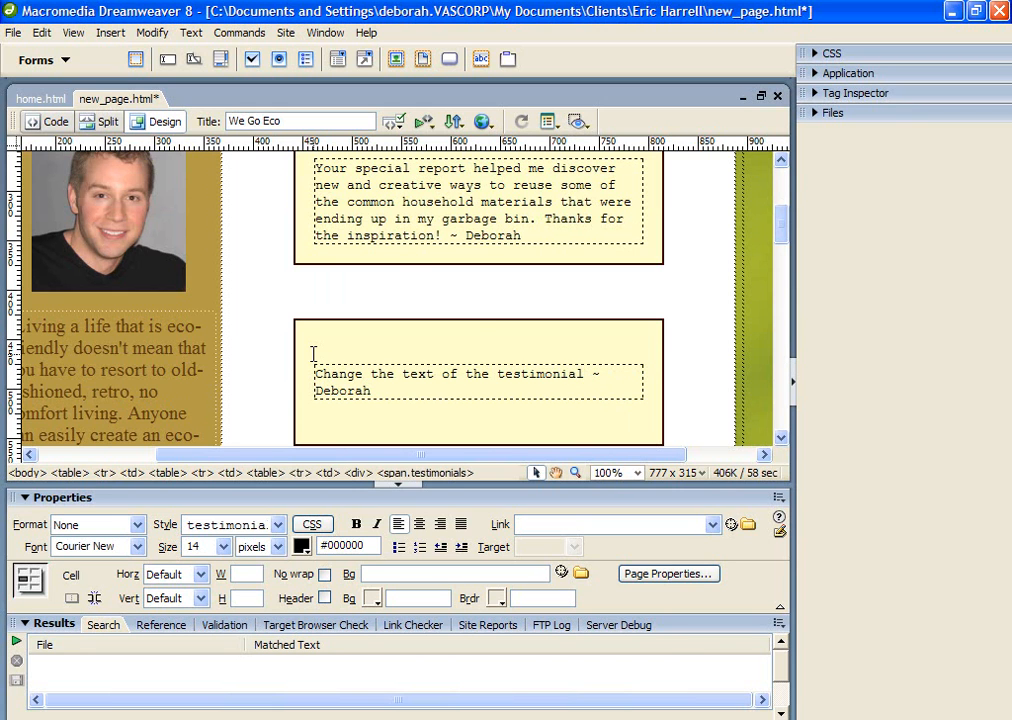
{"action": "left_click", "coordinate": [666, 296]}
{"action": "scroll", "coordinate": [639, 394], "scroll_direction": "down", "scroll_amount": 2}
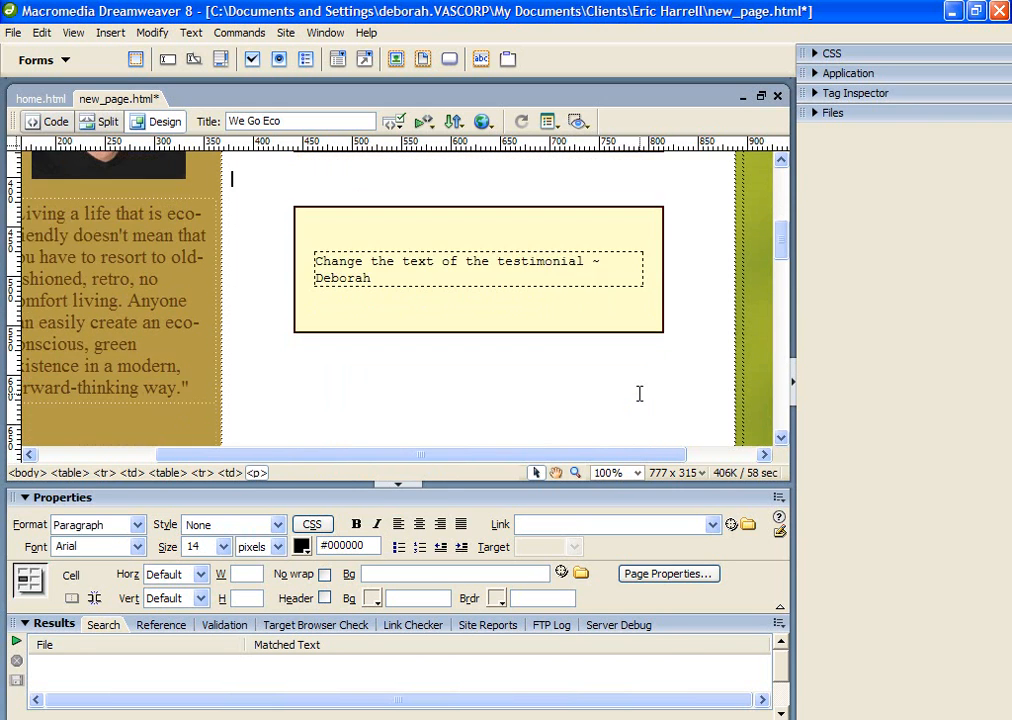